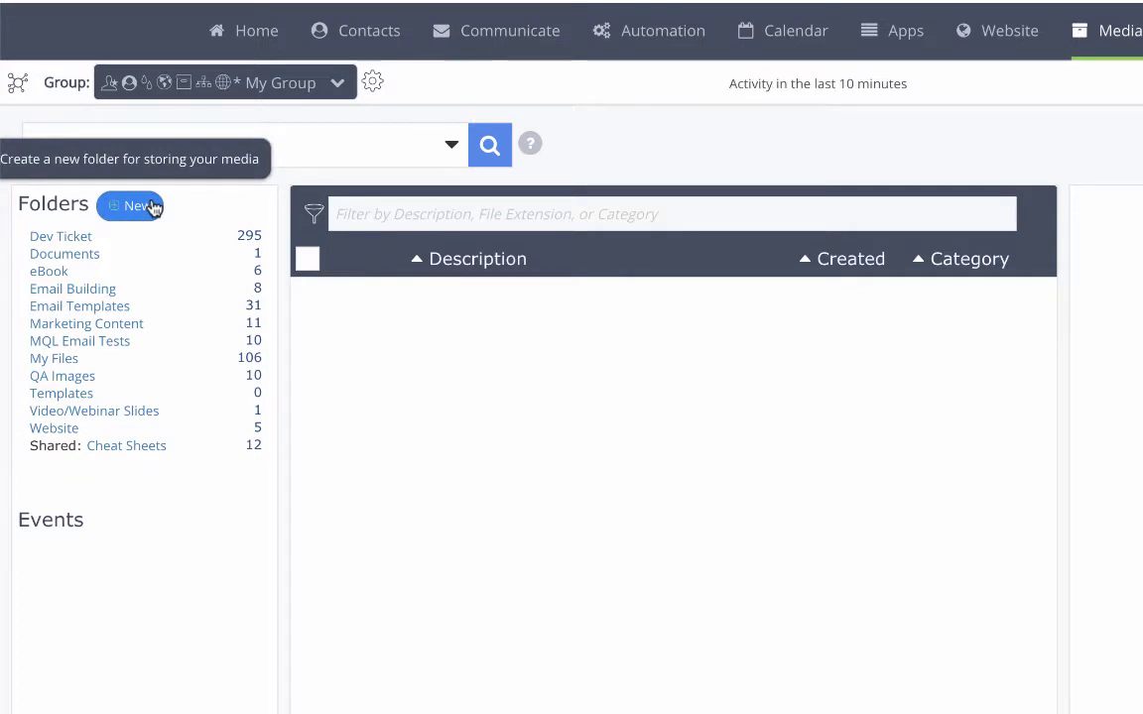
Create a media folder named 'Marketing Inc.' and confirm its name unchanged
{"action": "left_click", "coordinate": [153, 206]}
{"action": "type", "text": "Marketing Inc."}
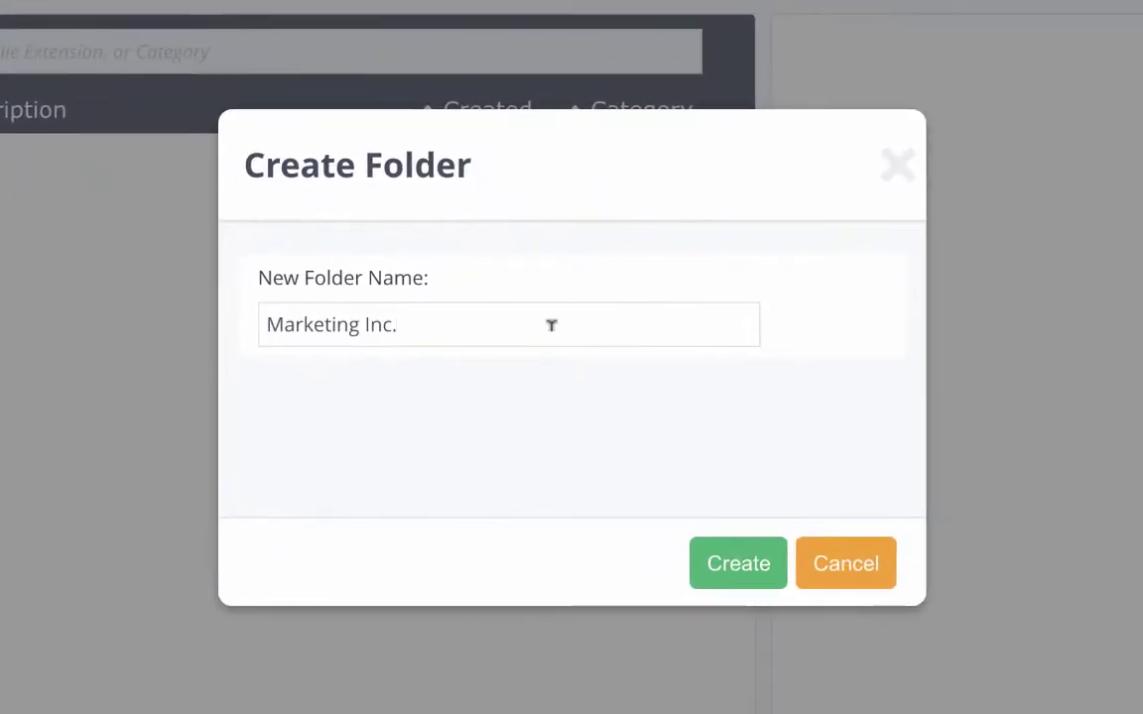
{"action": "left_click", "coordinate": [768, 551]}
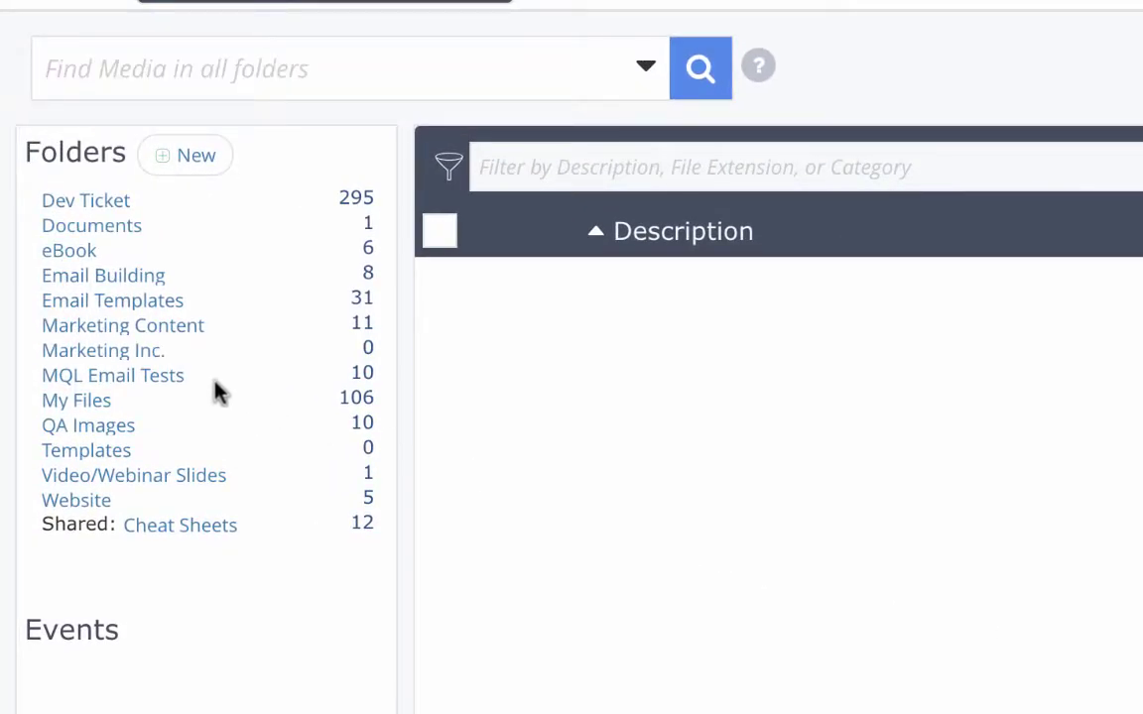
{"action": "left_click", "coordinate": [187, 352]}
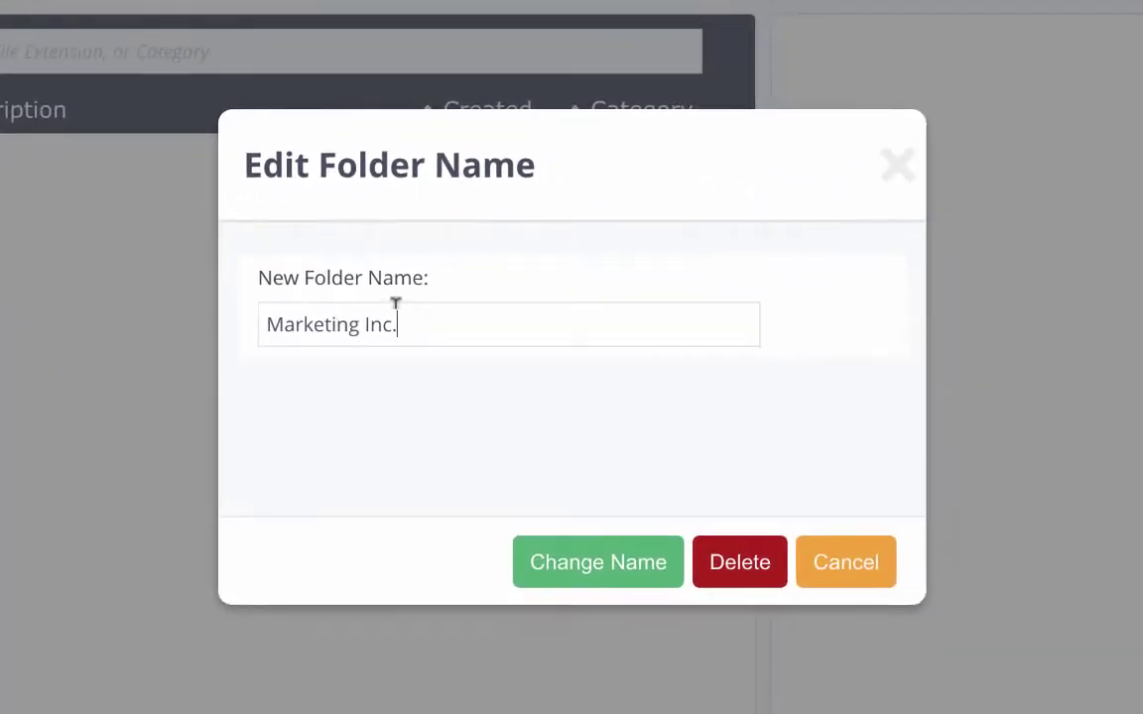
{"action": "left_click", "coordinate": [545, 562]}
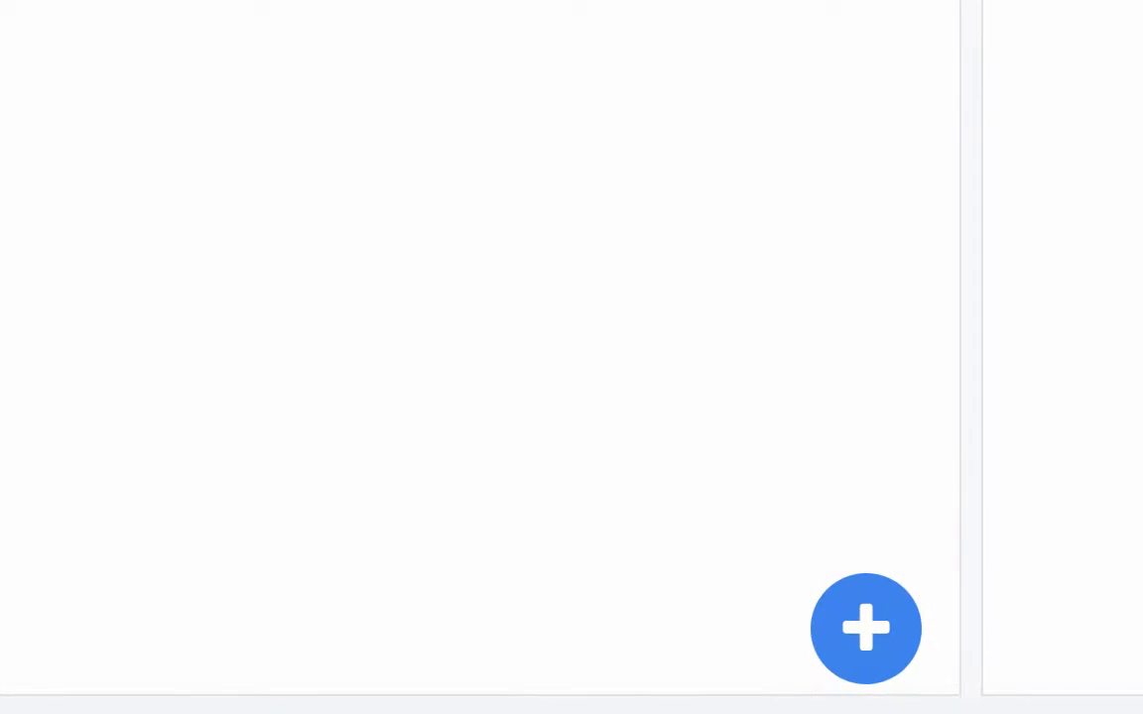
Upload Media384.jpg, Media386.jpg and Media510.png for group members and the public, with no event linked
{"action": "left_click", "coordinate": [867, 623]}
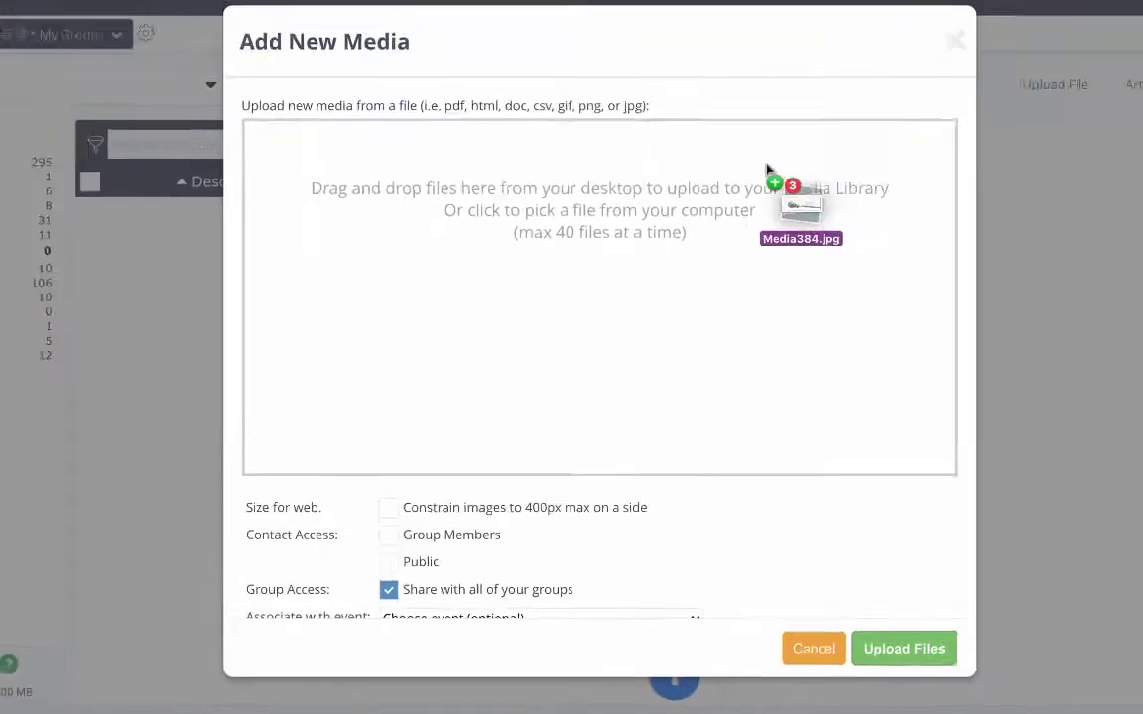
{"action": "left_click_drag", "start_coordinate": [766, 168], "coordinate": [742, 219]}
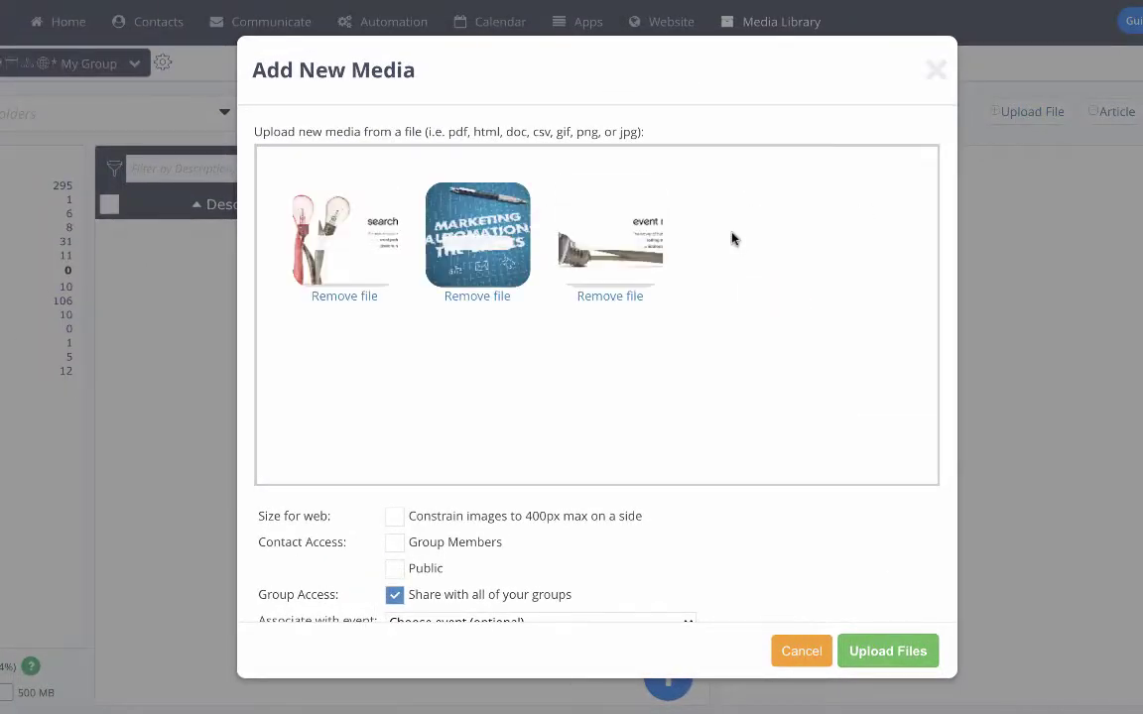
{"action": "scroll", "coordinate": [734, 237], "scroll_direction": "down", "scroll_amount": 1}
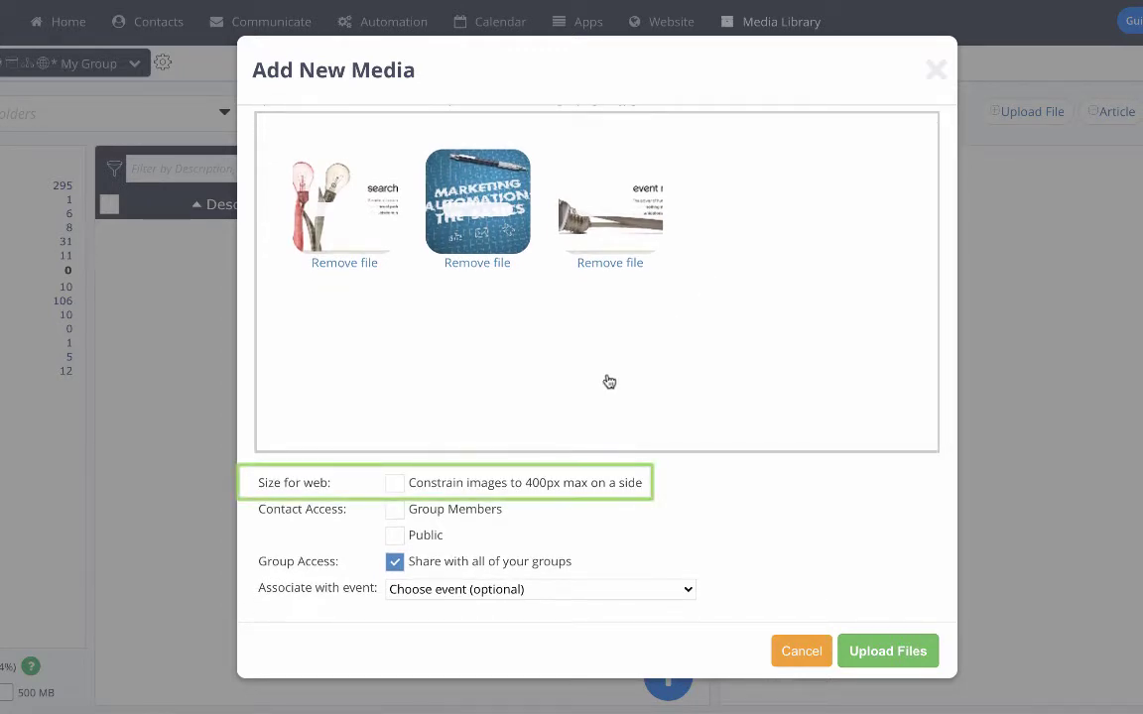
{"action": "left_click", "coordinate": [402, 512]}
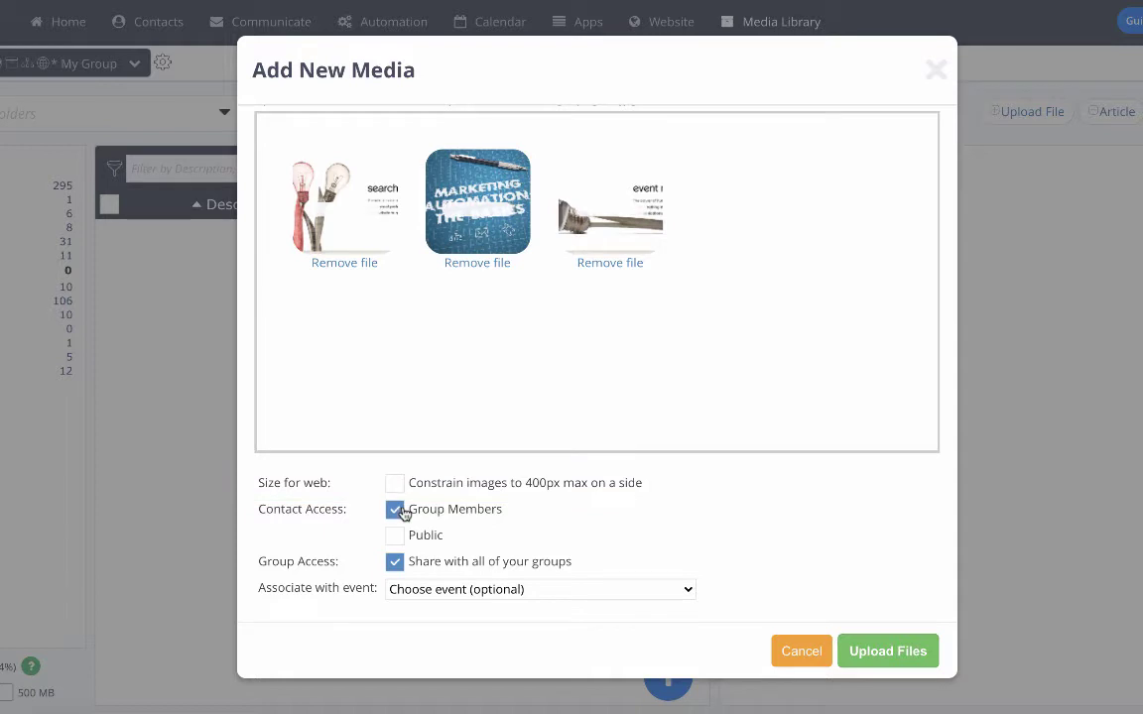
{"action": "left_click", "coordinate": [401, 538]}
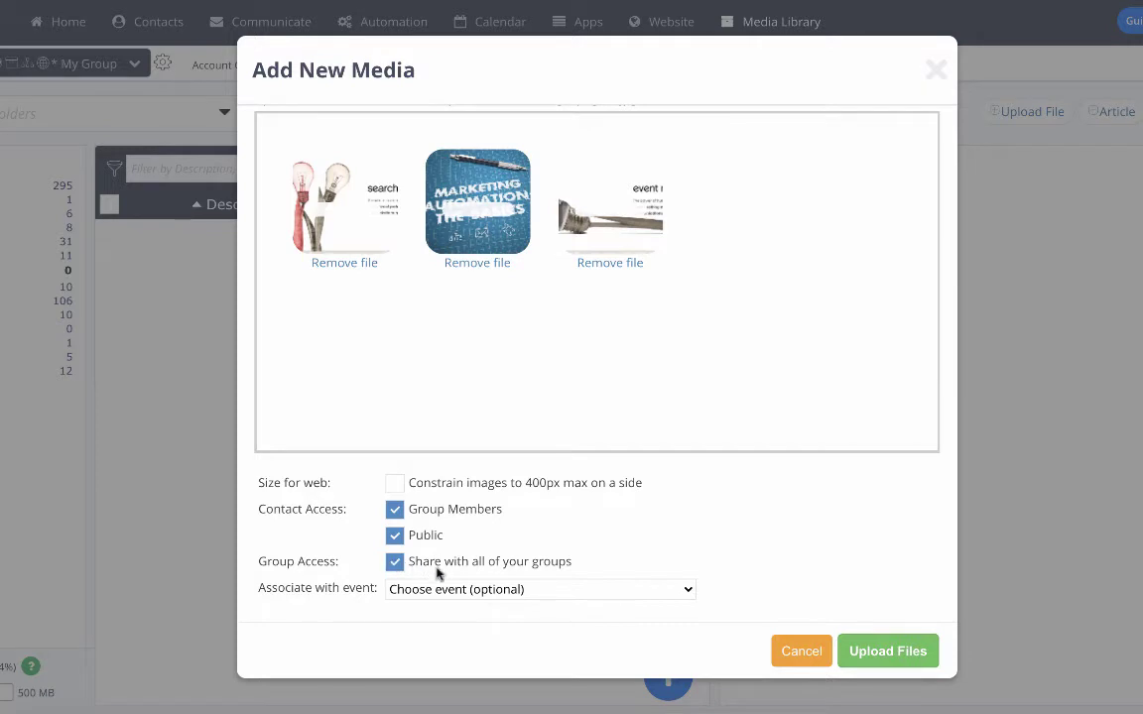
{"action": "left_click", "coordinate": [528, 594]}
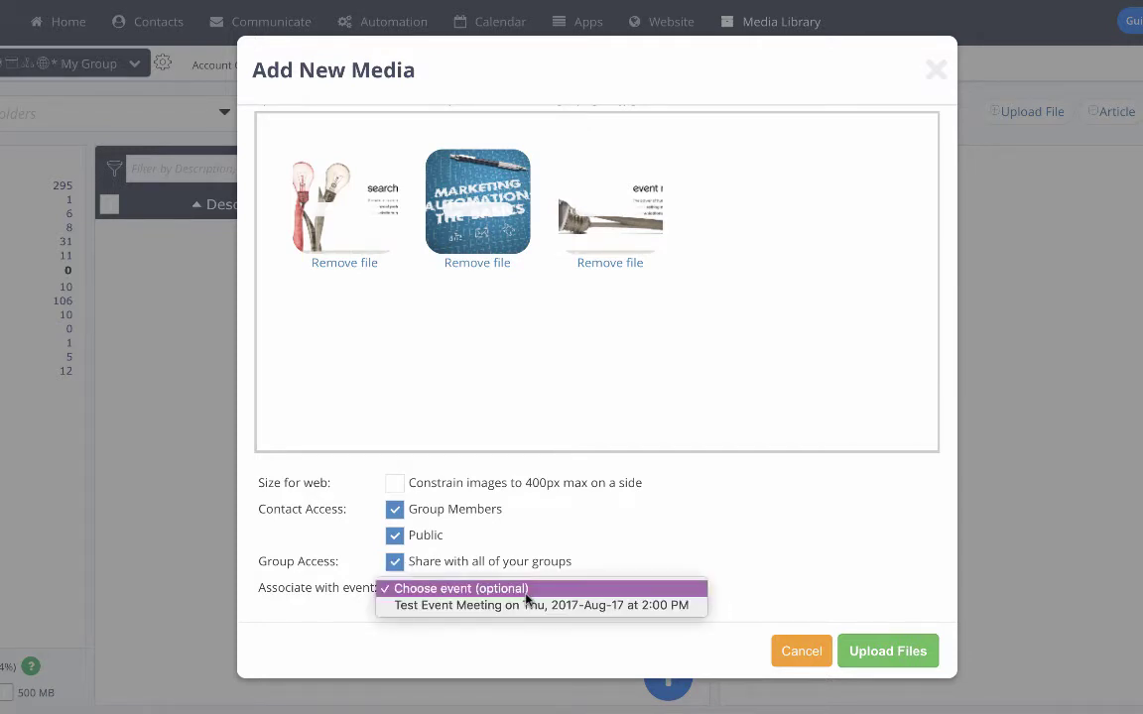
{"action": "left_click", "coordinate": [526, 594]}
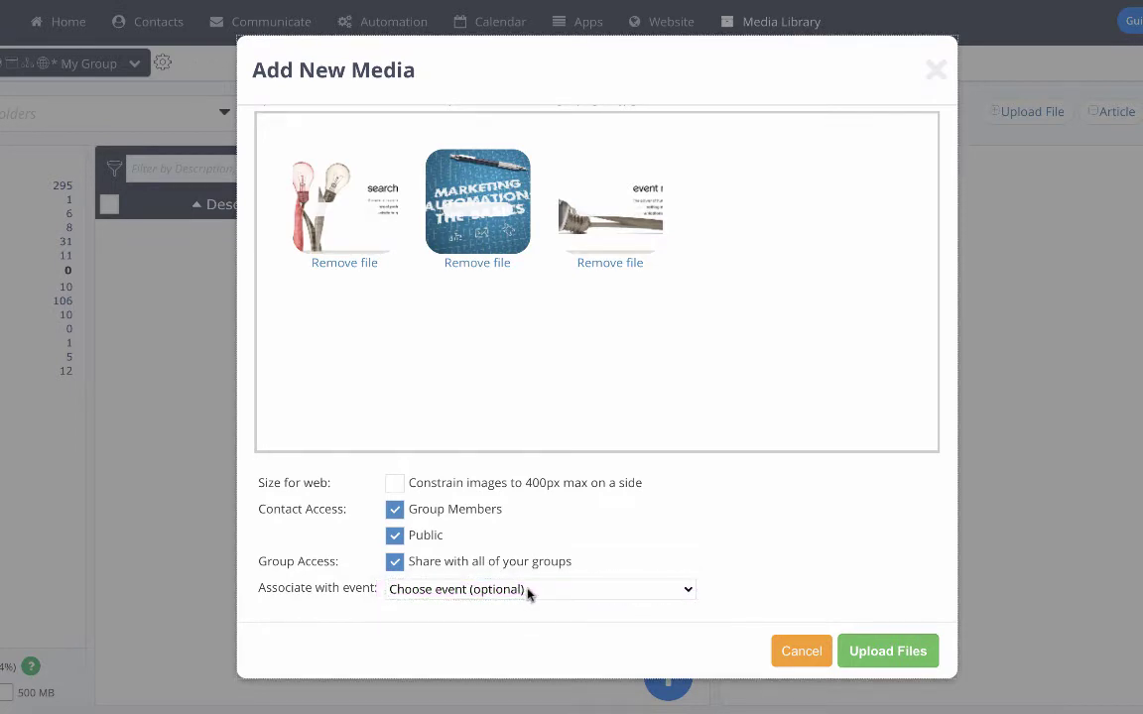
{"action": "left_click", "coordinate": [863, 647]}
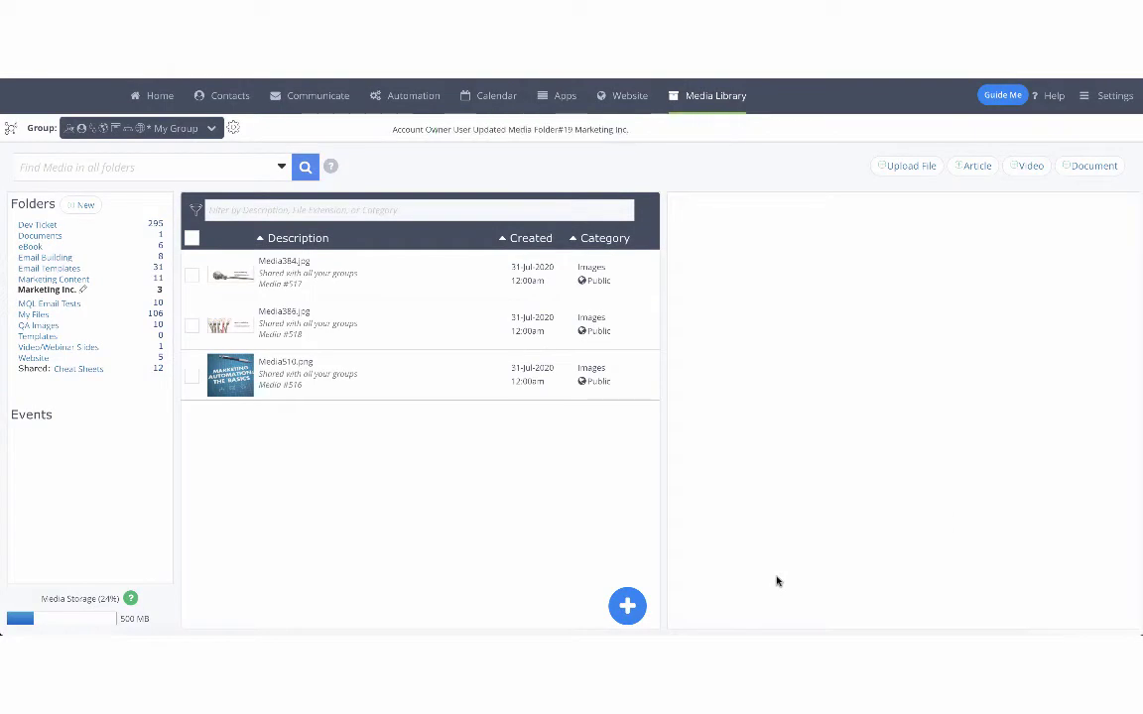
Give Media384.jpg the description 'Event Marketing' and the custom URL event-marketing
{"action": "left_click", "coordinate": [193, 277]}
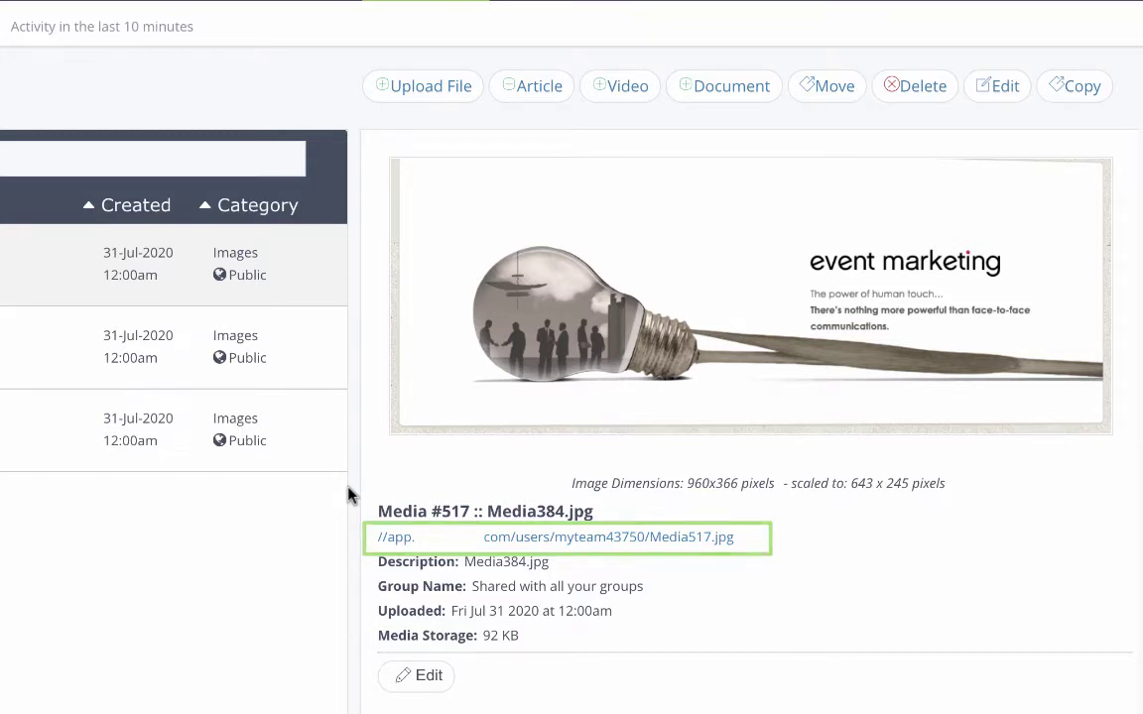
{"action": "left_click", "coordinate": [425, 673]}
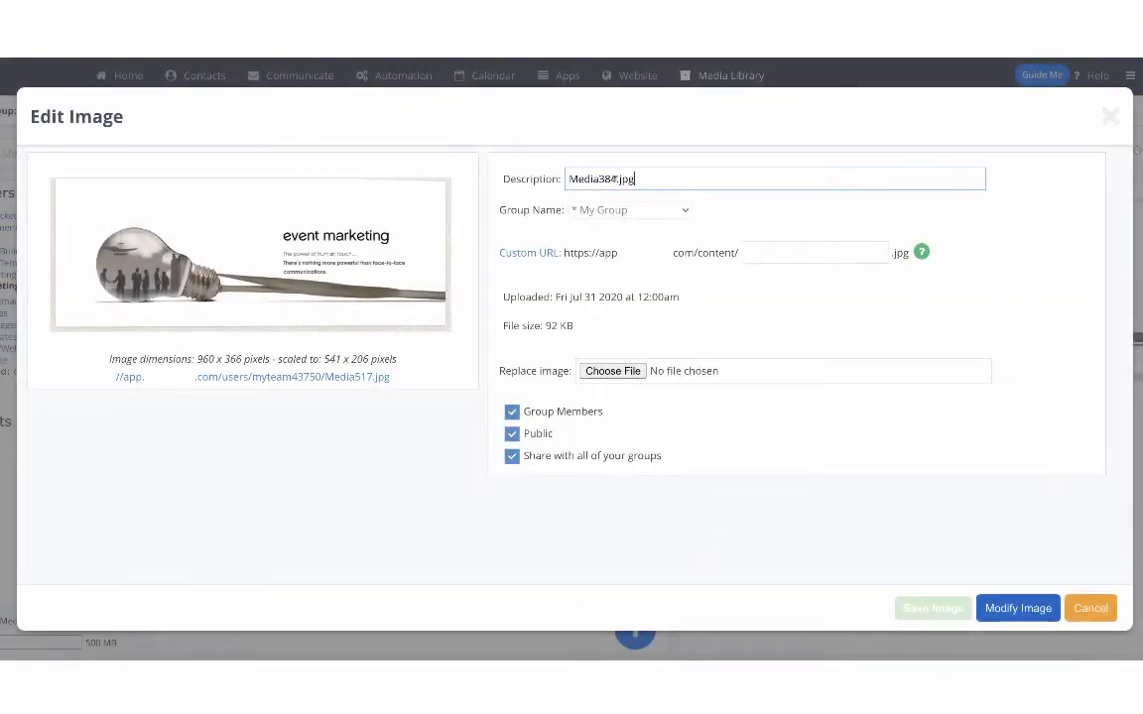
{"action": "triple_click", "coordinate": [615, 179]}
{"action": "type", "text": "Event Marketing"}
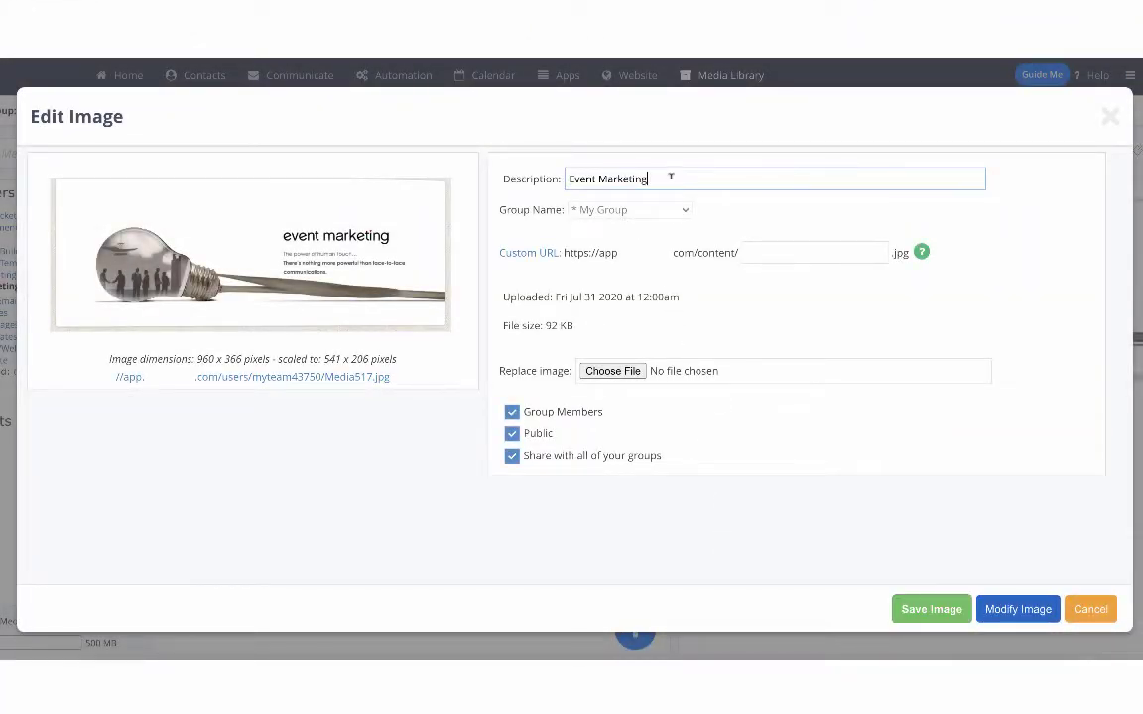
{"action": "left_click", "coordinate": [767, 250]}
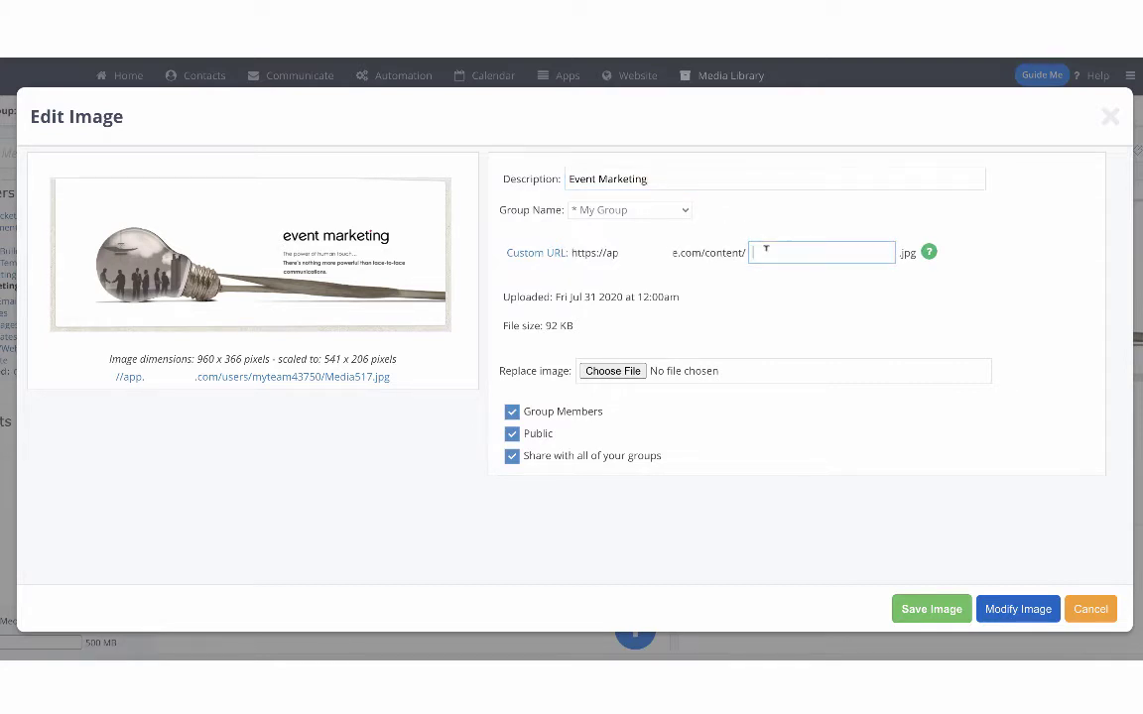
{"action": "type", "text": "event-marketing"}
Skip replacing the image file and bring up the image editor instead
{"action": "left_click", "coordinate": [640, 370]}
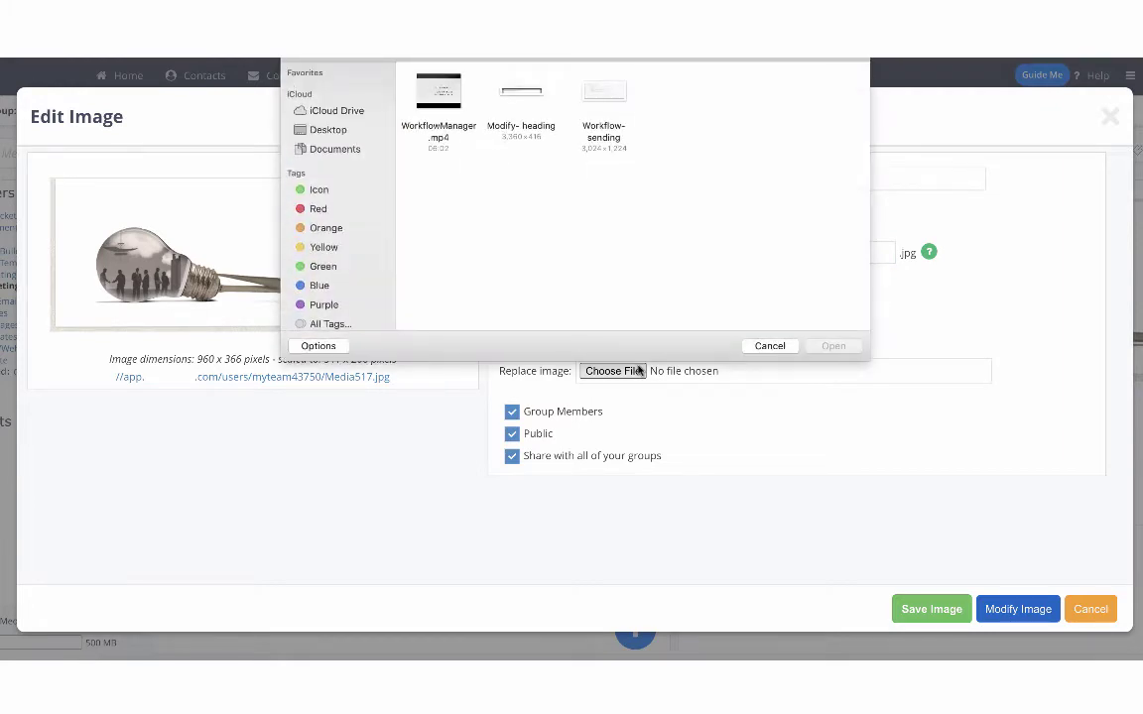
{"action": "key", "text": "Escape"}
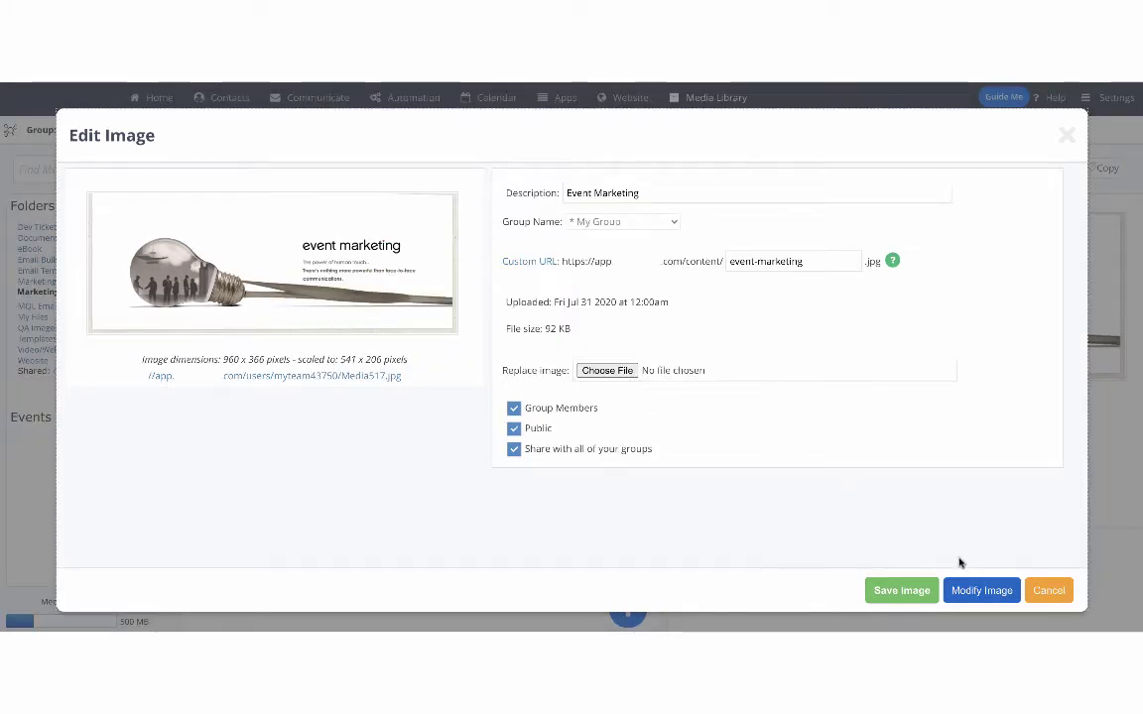
{"action": "left_click", "coordinate": [983, 588]}
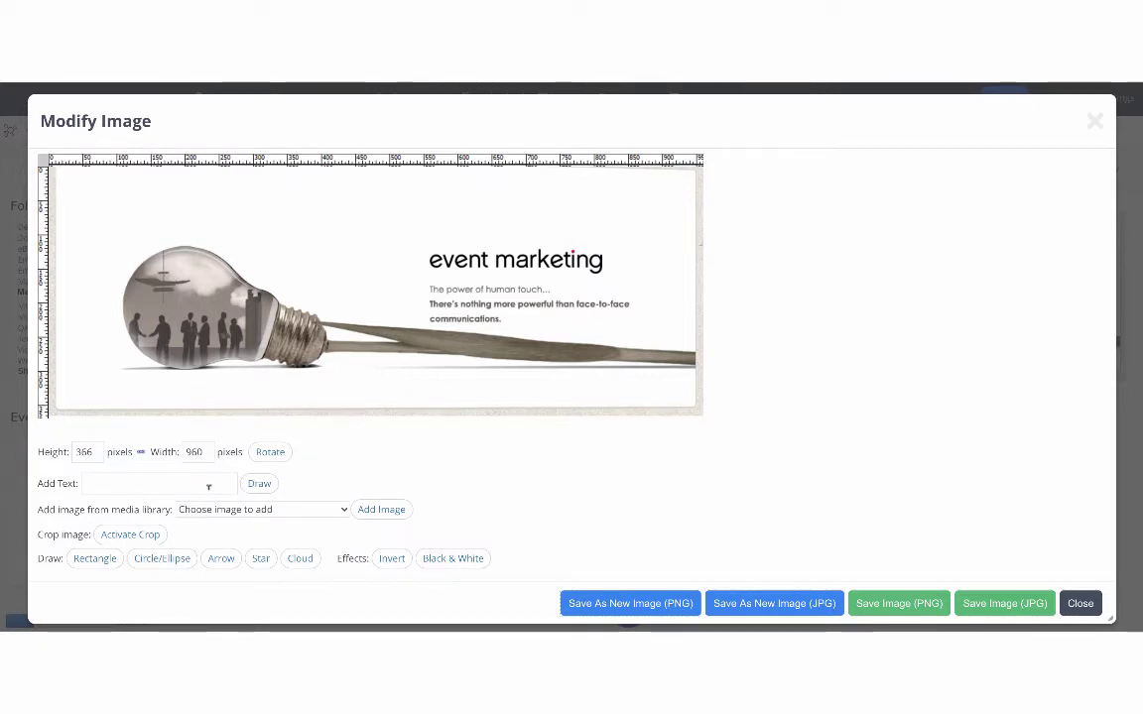
Add overlay text 'The power of human touch', enable cropping, and save as a new PNG image
{"action": "type", "text": "The power of human touch"}
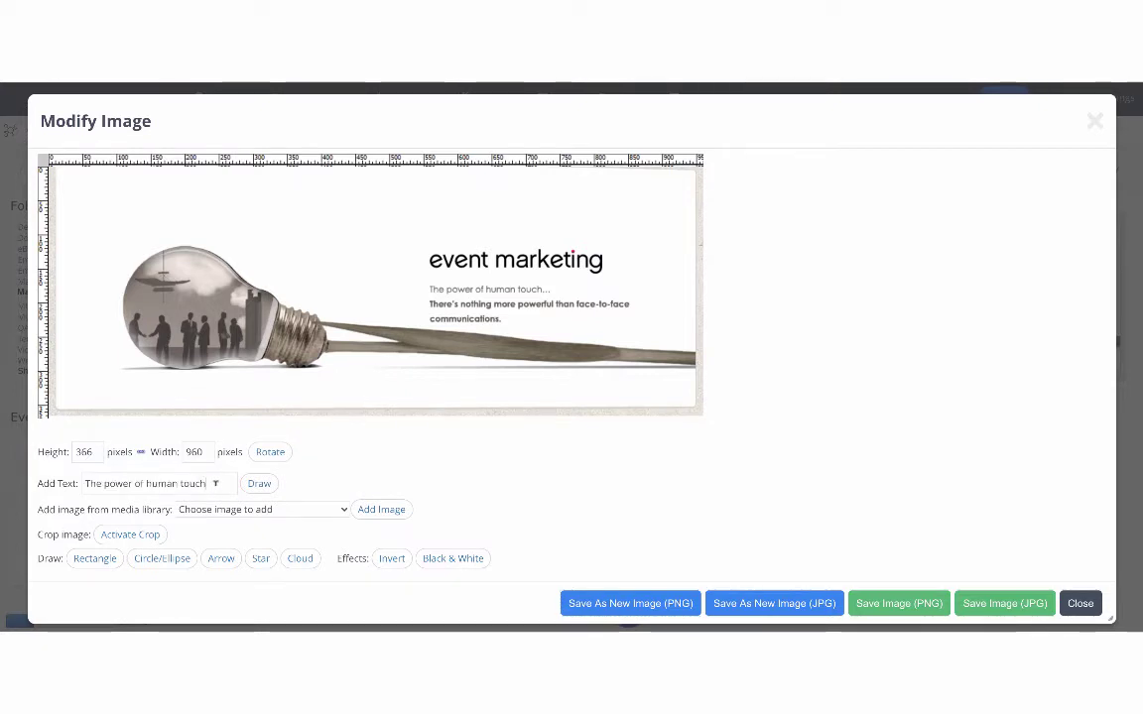
{"action": "left_click", "coordinate": [155, 535]}
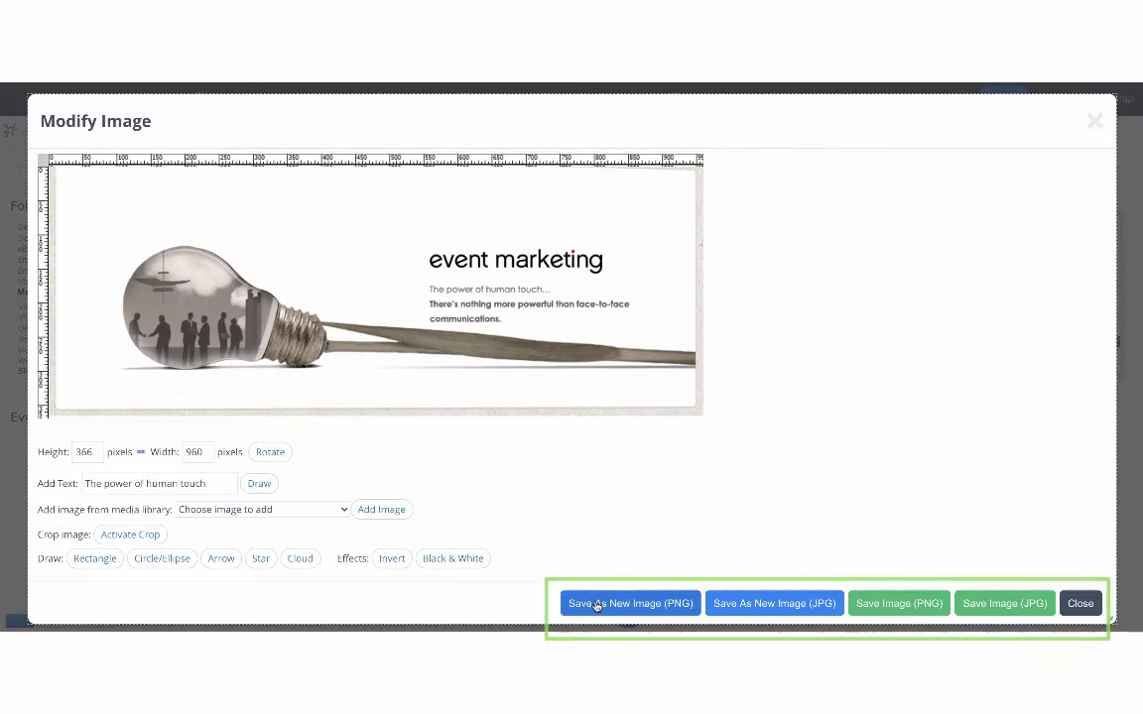
{"action": "left_click", "coordinate": [597, 605]}
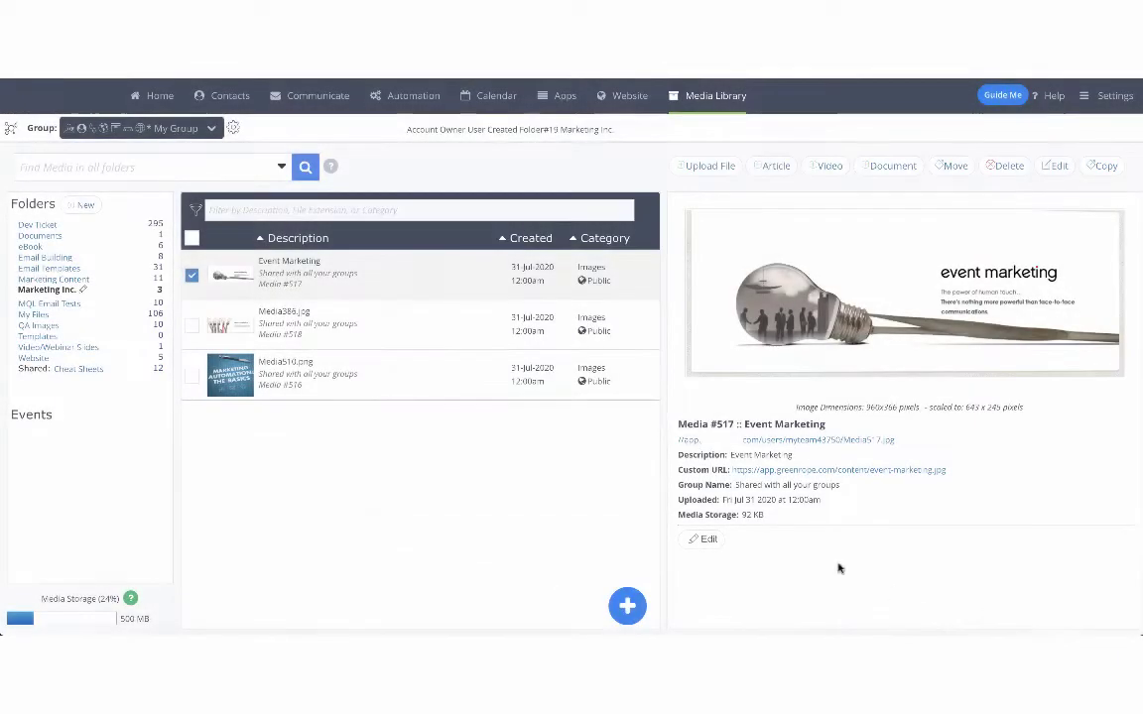
{"action": "left_click", "coordinate": [193, 326]}
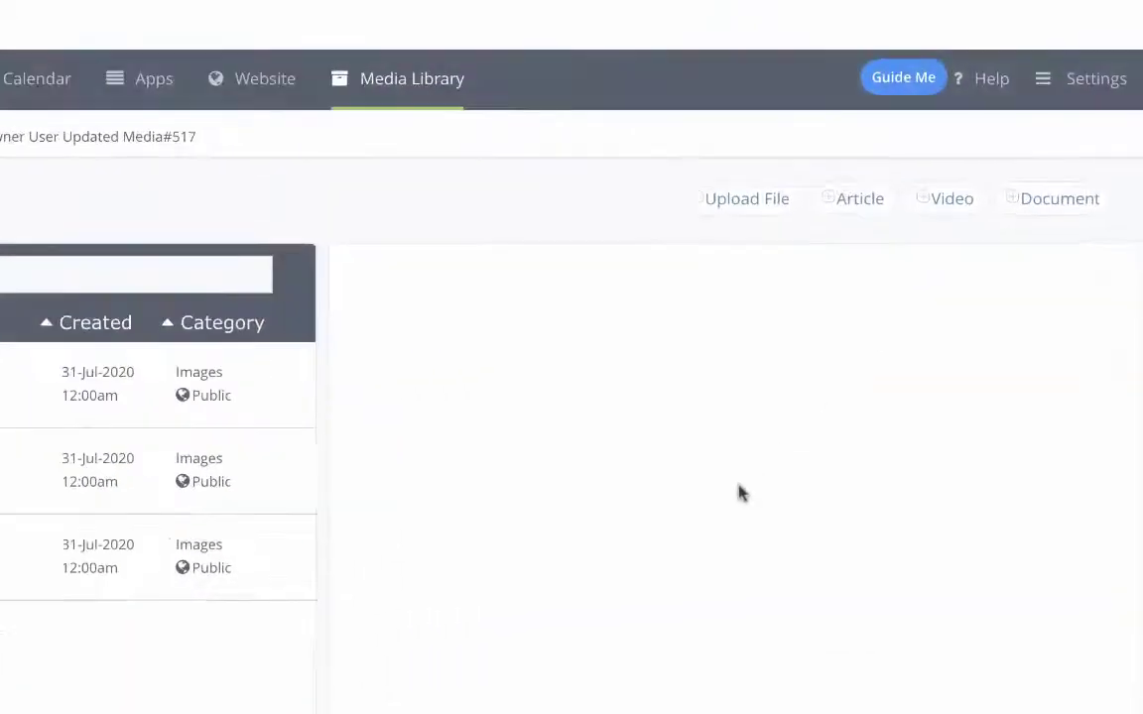
Create a 'Website Design Agreement' document in My Group, shared with group members and all groups, containing the template text
{"action": "left_click", "coordinate": [1034, 207]}
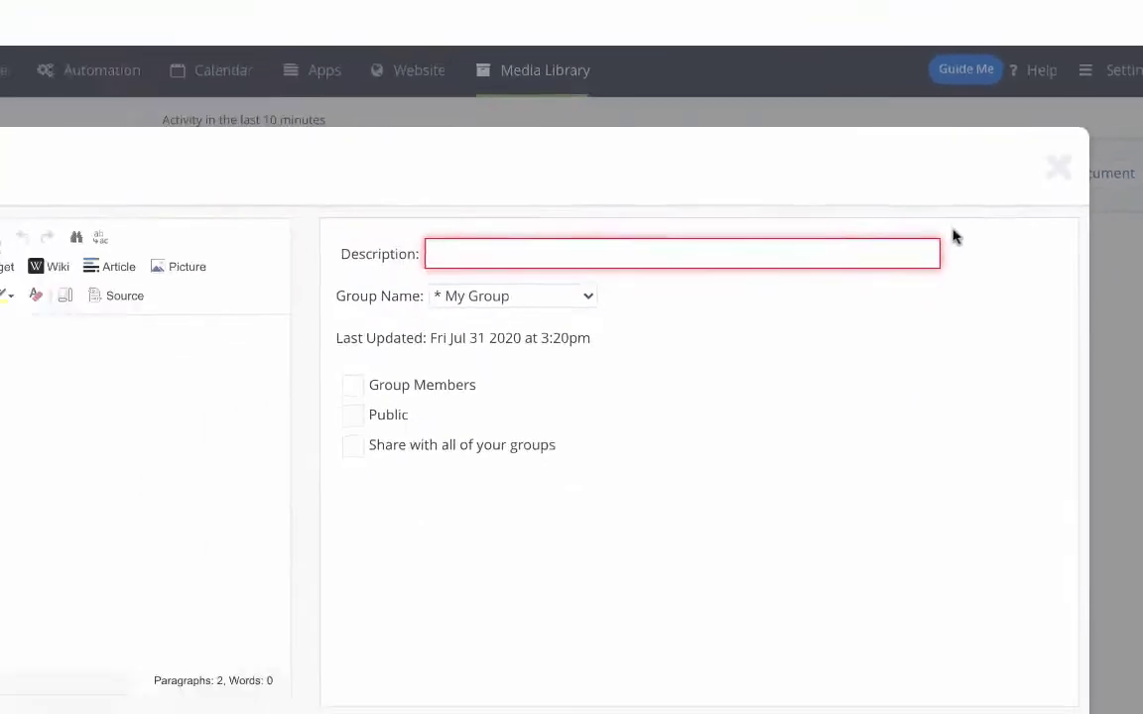
{"action": "type", "text": "Website Design Agreement"}
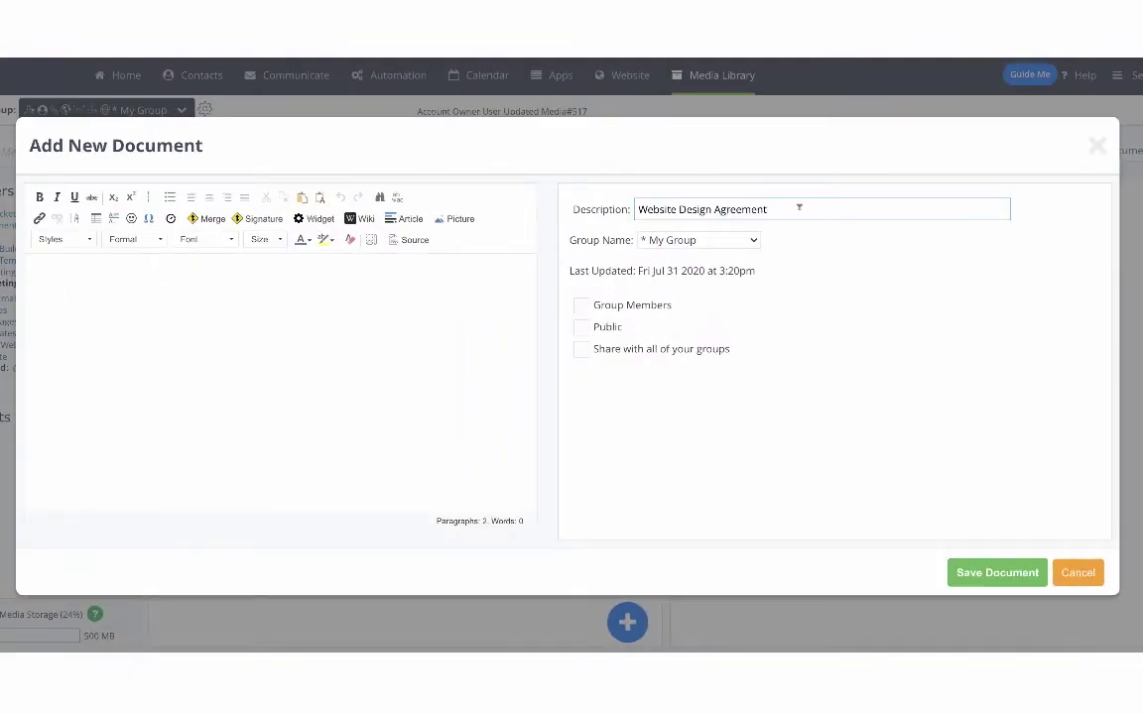
{"action": "left_click", "coordinate": [748, 242]}
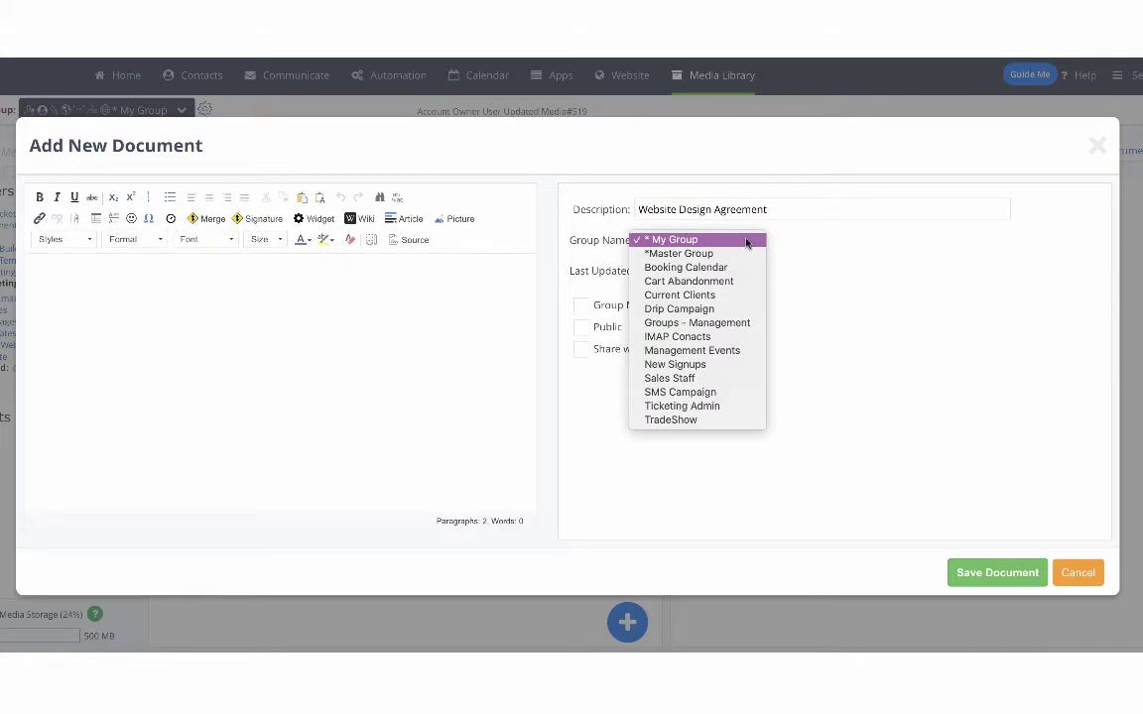
{"action": "left_click", "coordinate": [747, 240]}
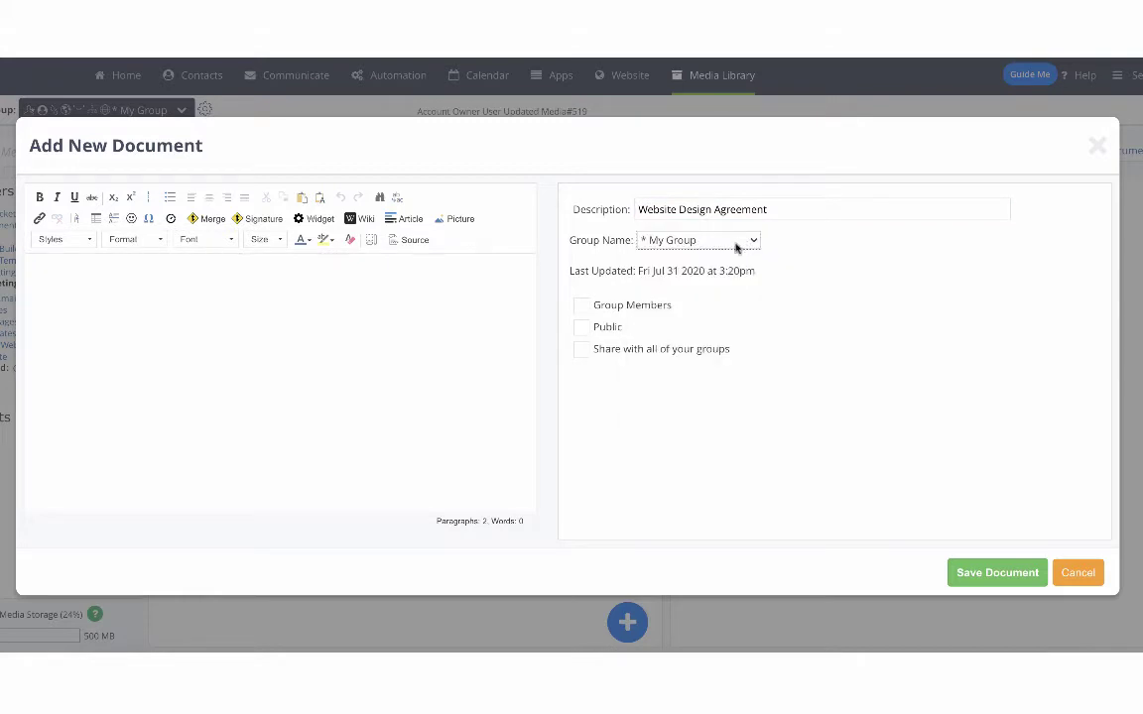
{"action": "left_click", "coordinate": [584, 308]}
{"action": "left_click", "coordinate": [582, 351]}
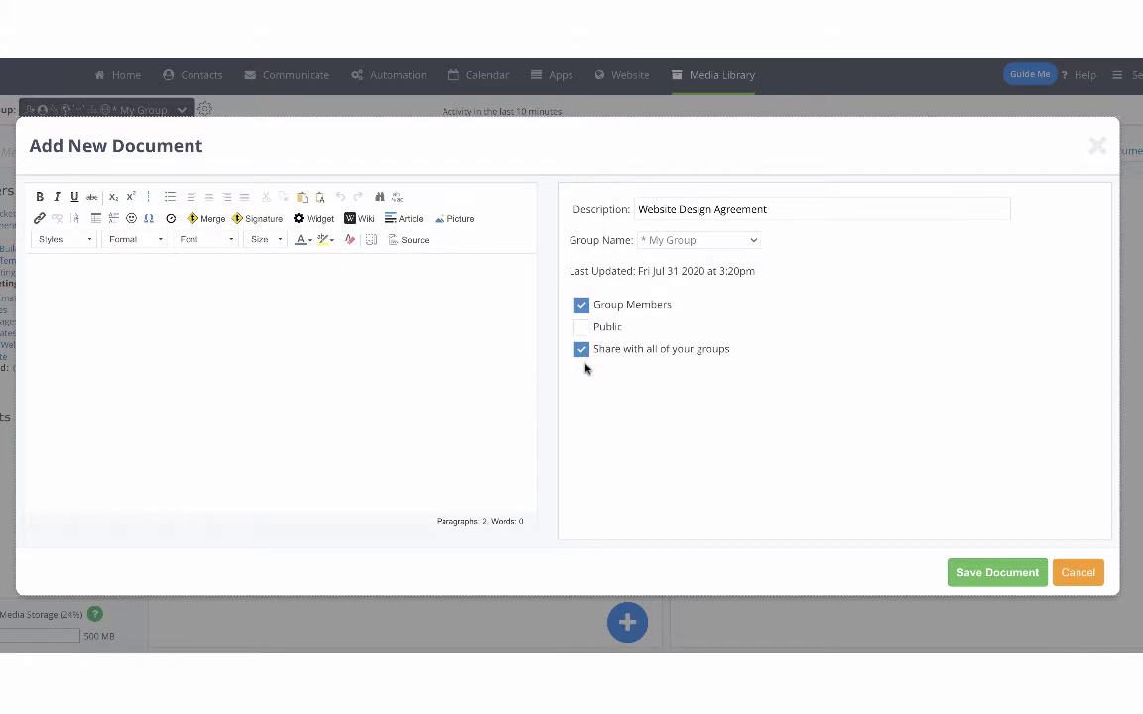
{"action": "left_click", "coordinate": [375, 293]}
{"action": "type", "text": "Hi Firstname_Placeholder, Thank you for your interest and meeting with our team today. As discussed, the service you're interested in moving forward with is User72[Service Preferences]_Placeholder!  If this is correct, please initial here:   To confirm this service, Marketing Inc. initials go here:  Firstname_Placeholder's signature: Marketing Inc's signature:"}
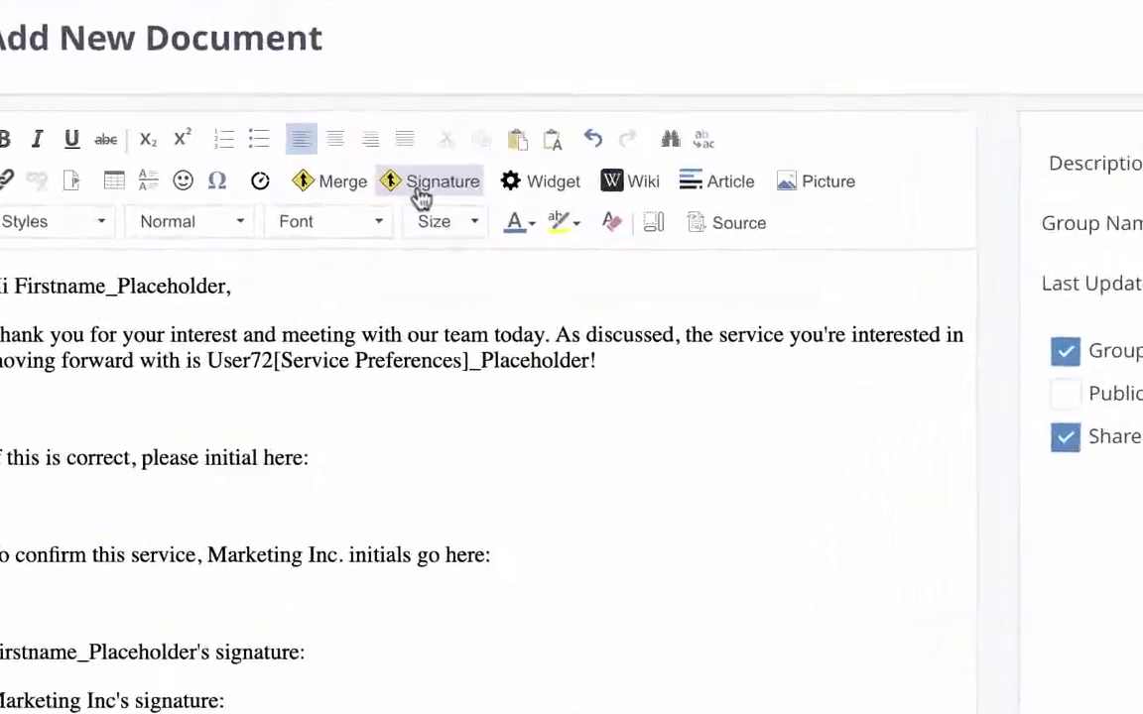
Insert a Recipient Initials signature placeholder into the agreement and save the document
{"action": "left_click", "coordinate": [504, 175]}
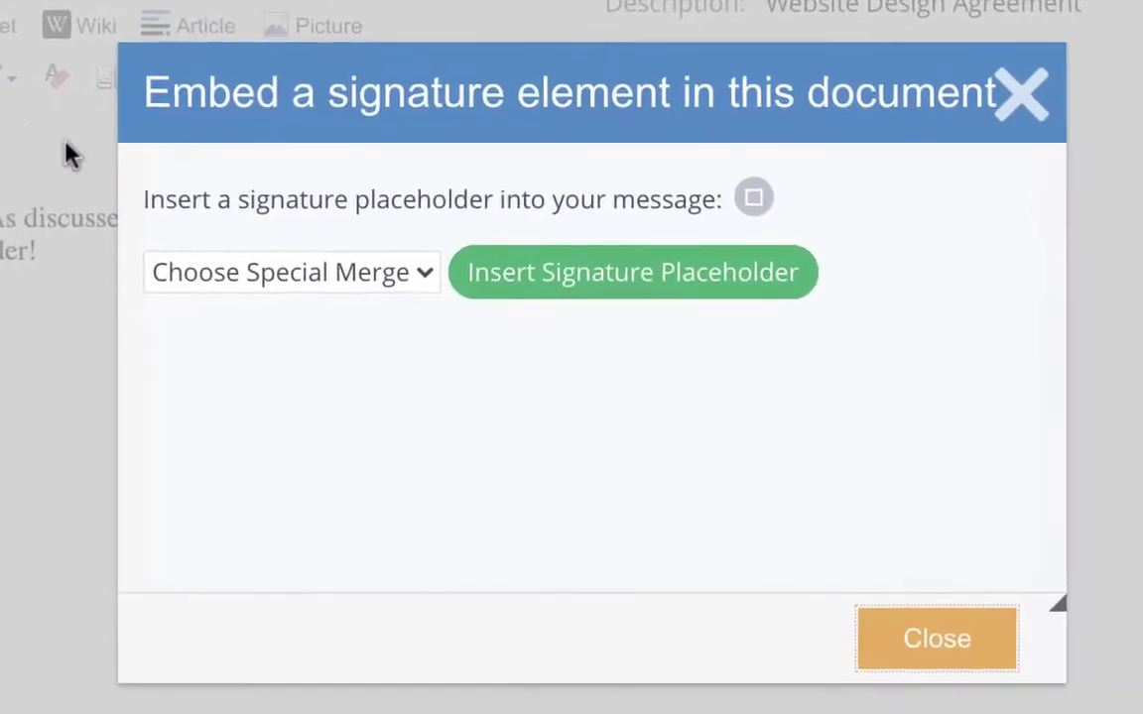
{"action": "left_click", "coordinate": [405, 285]}
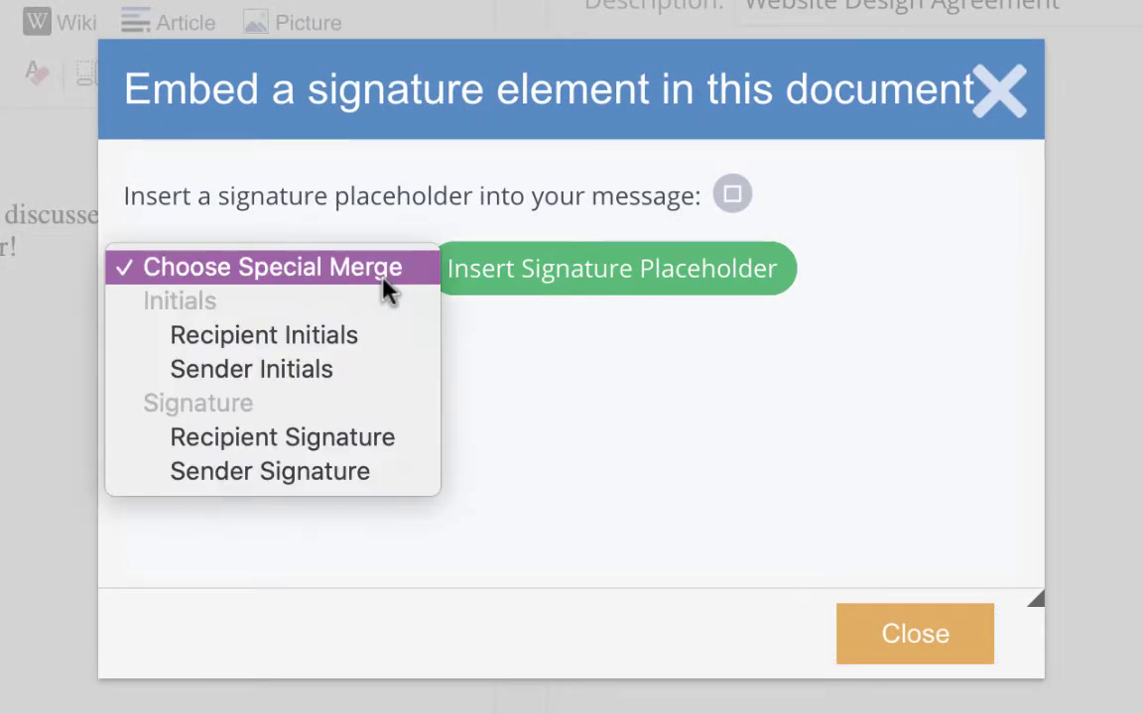
{"action": "left_click", "coordinate": [385, 342]}
{"action": "left_click", "coordinate": [509, 290]}
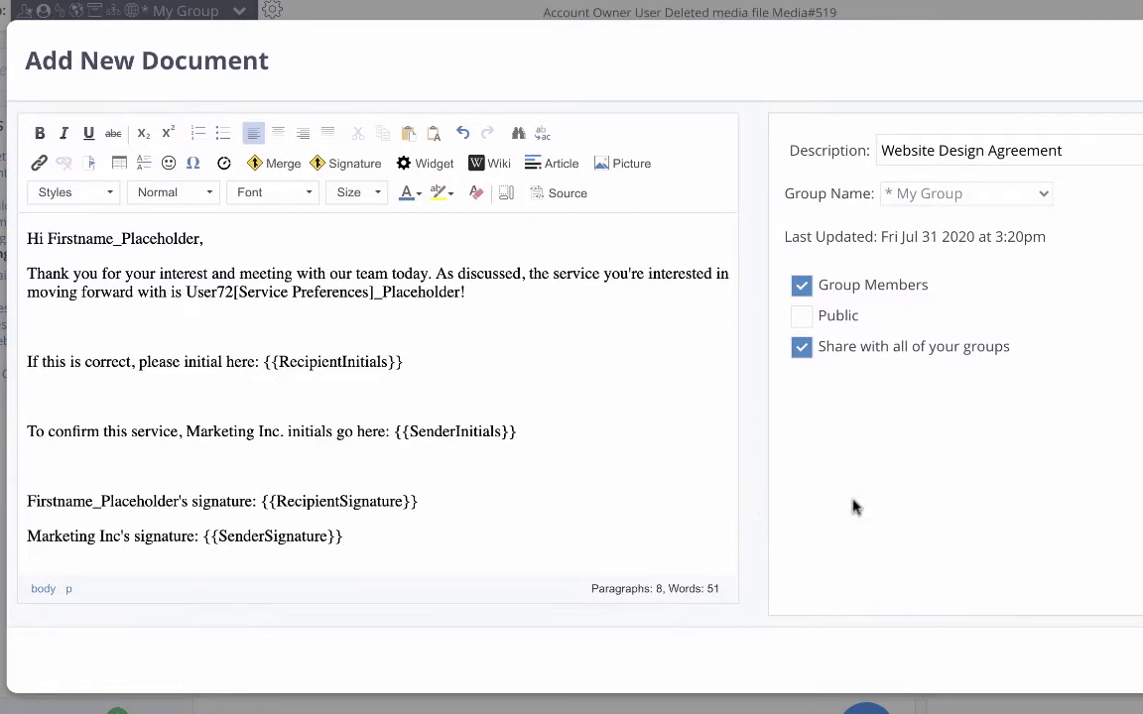
{"action": "left_click", "coordinate": [990, 672]}
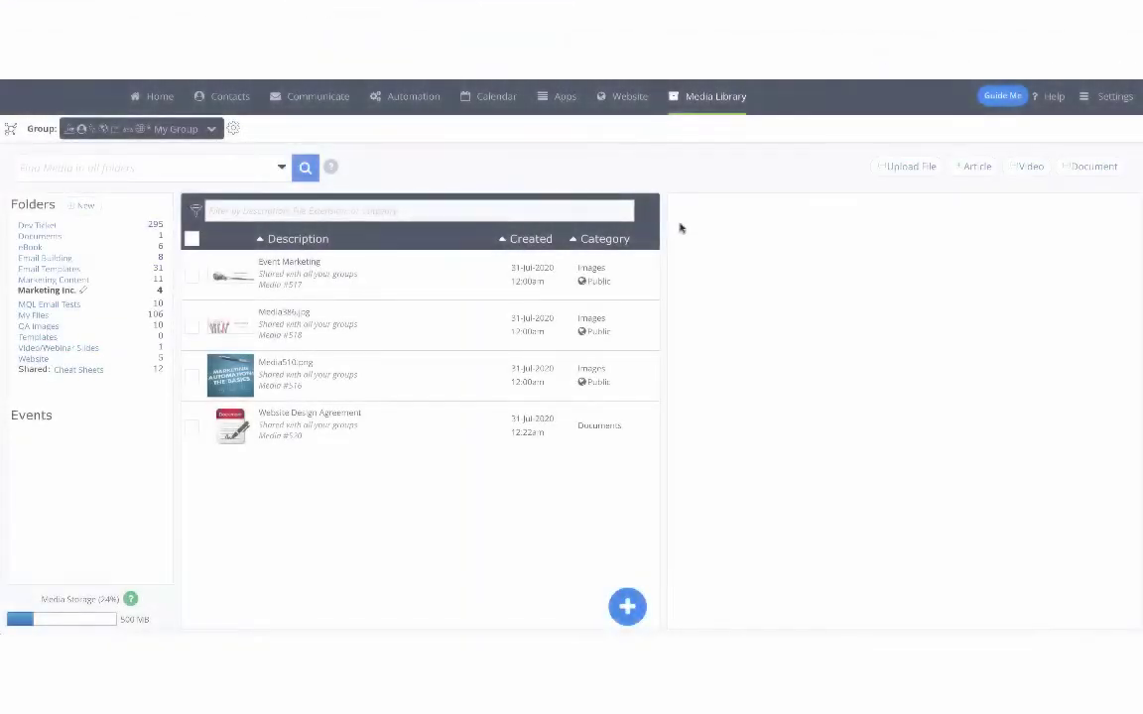
Go to the Documents page from the Media Library menu
{"action": "left_click", "coordinate": [727, 103]}
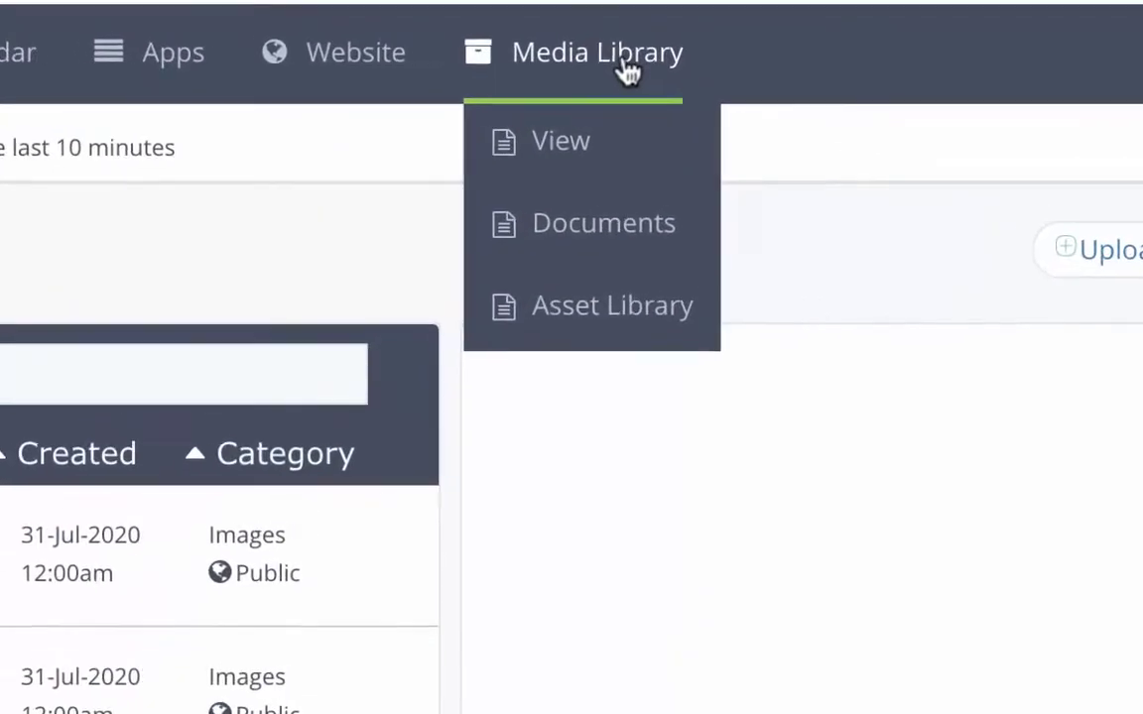
{"action": "left_click", "coordinate": [663, 204]}
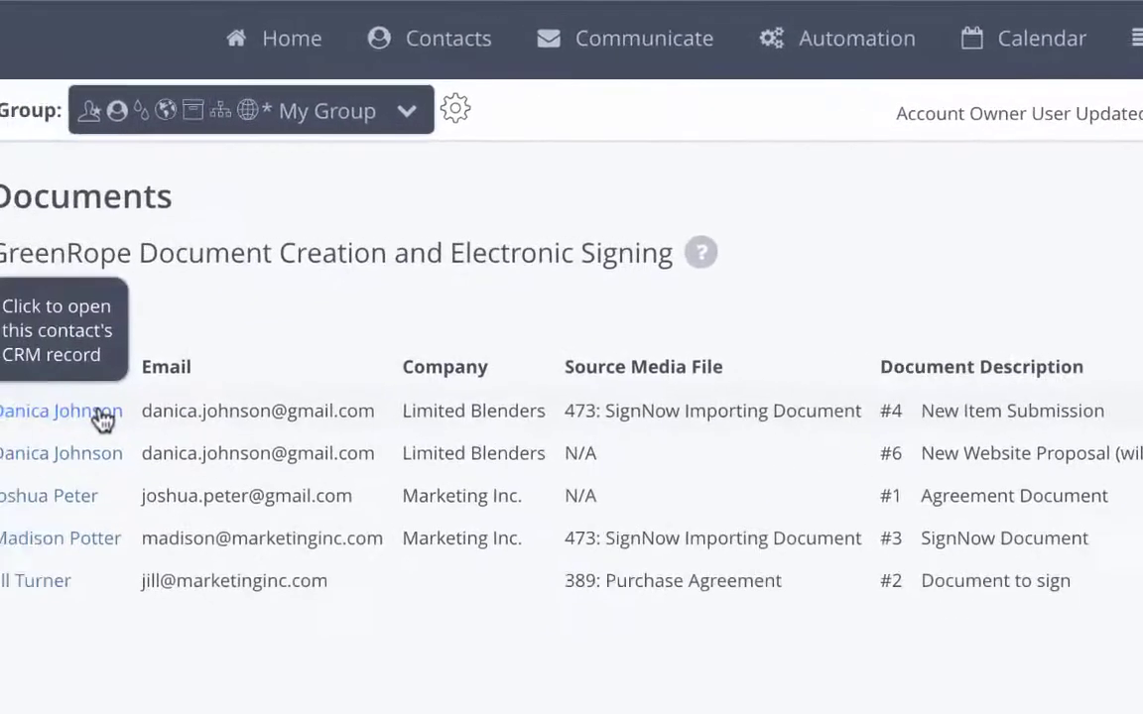
On the contact's record, load the Website Design Agreement (Document #520) template into a new document
{"action": "left_click", "coordinate": [171, 429]}
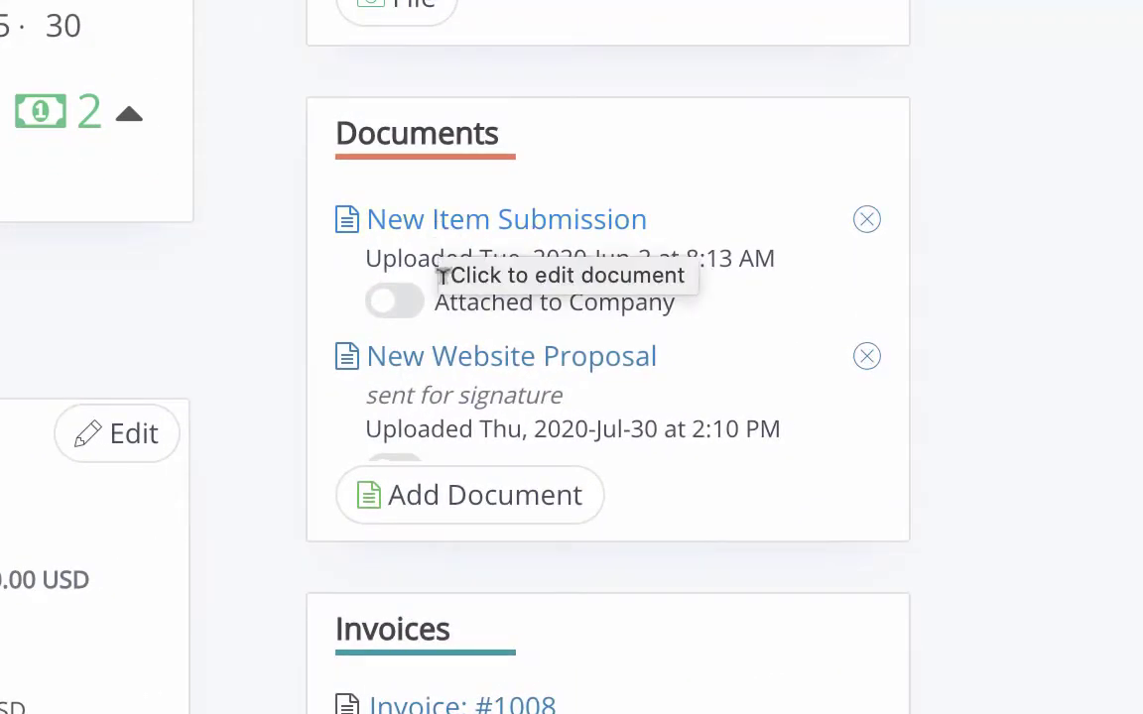
{"action": "left_click", "coordinate": [448, 493]}
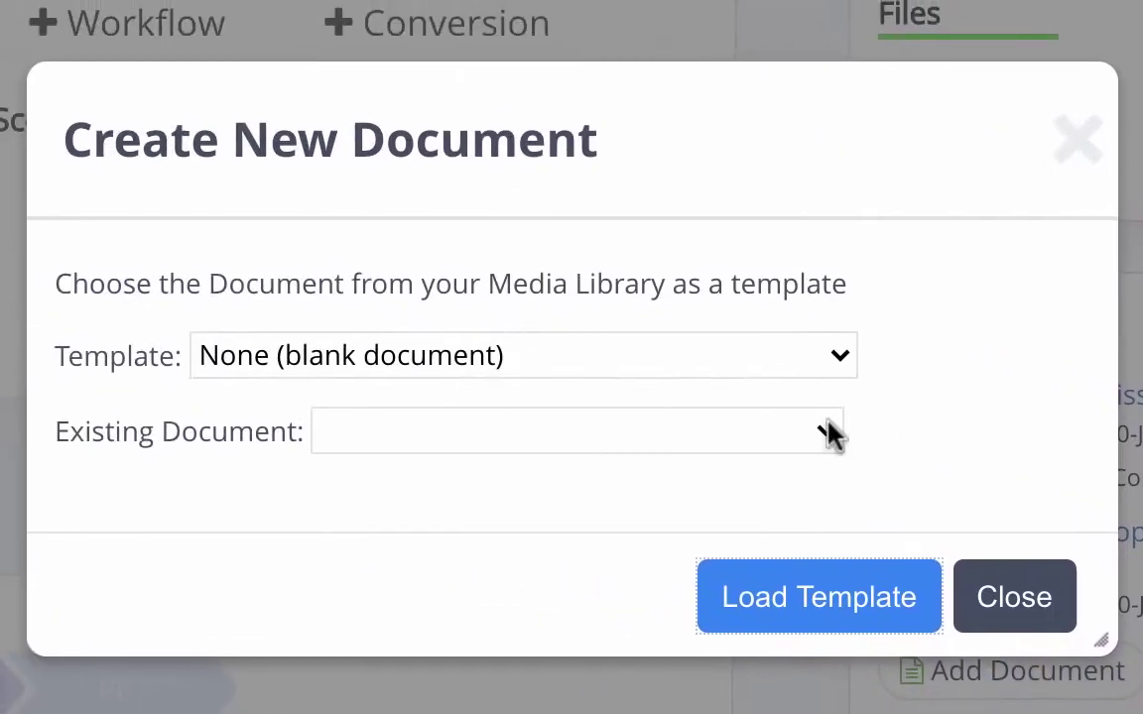
{"action": "left_click", "coordinate": [798, 359]}
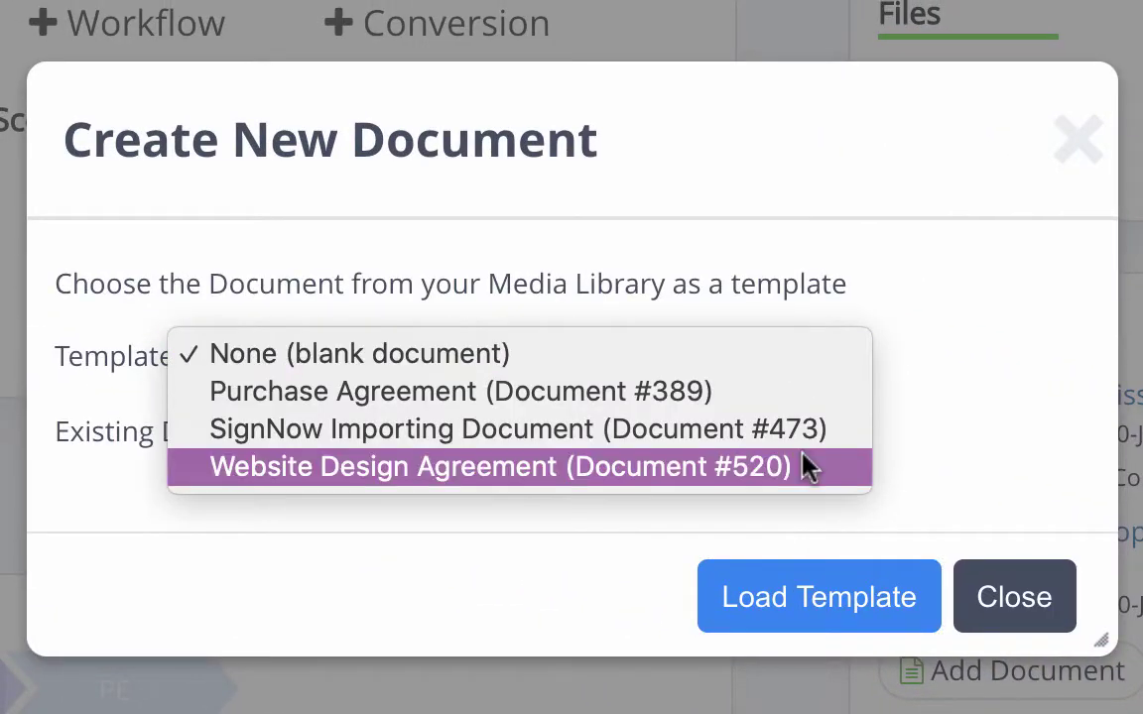
{"action": "left_click", "coordinate": [805, 467]}
{"action": "left_click", "coordinate": [860, 604]}
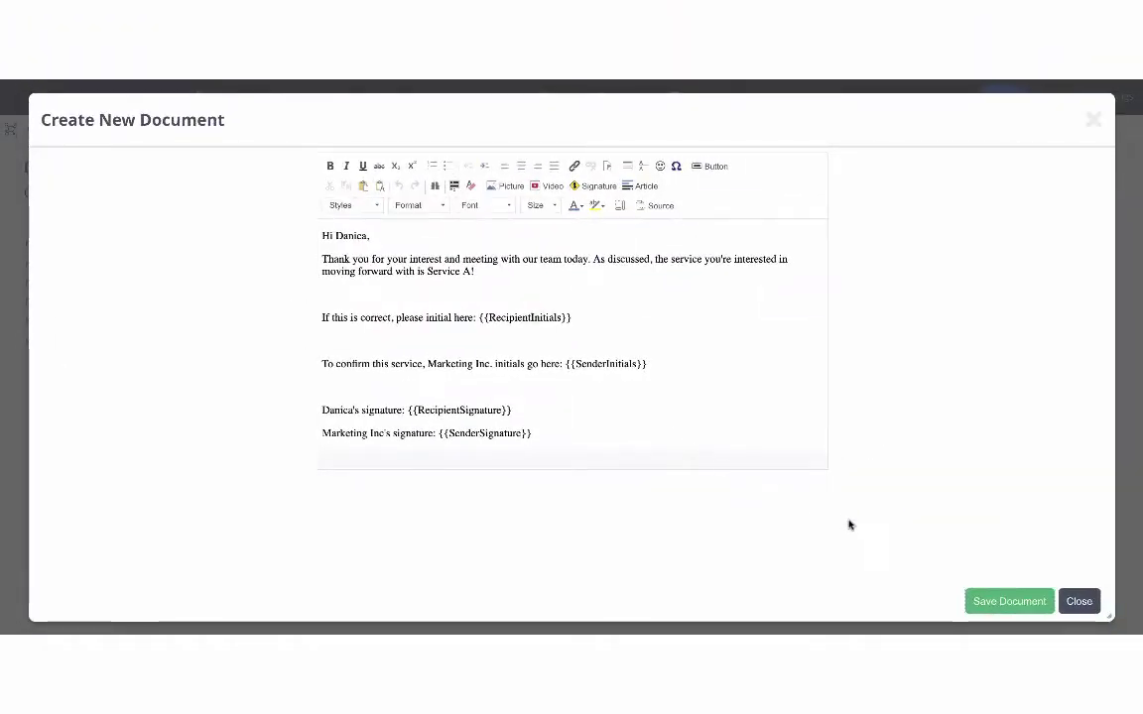
Save the contact's document with description 'Website Design Agreement' and send it for signature
{"action": "left_click", "coordinate": [997, 601]}
{"action": "type", "text": "Website Design Agreement"}
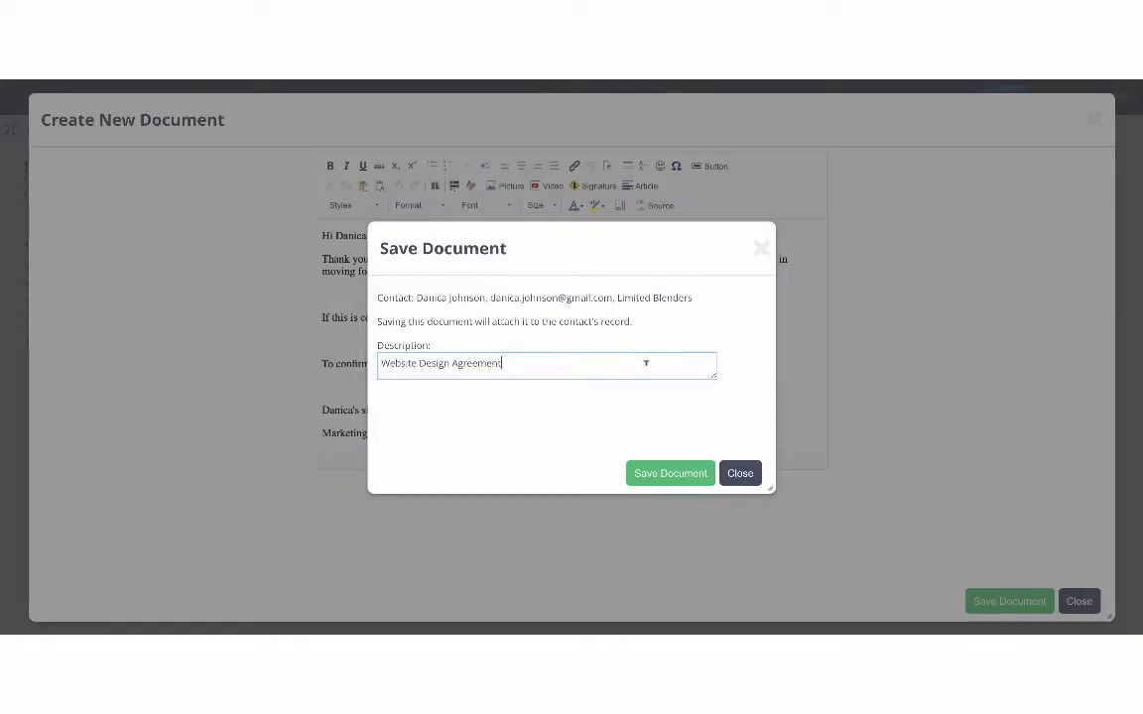
{"action": "left_click", "coordinate": [656, 484]}
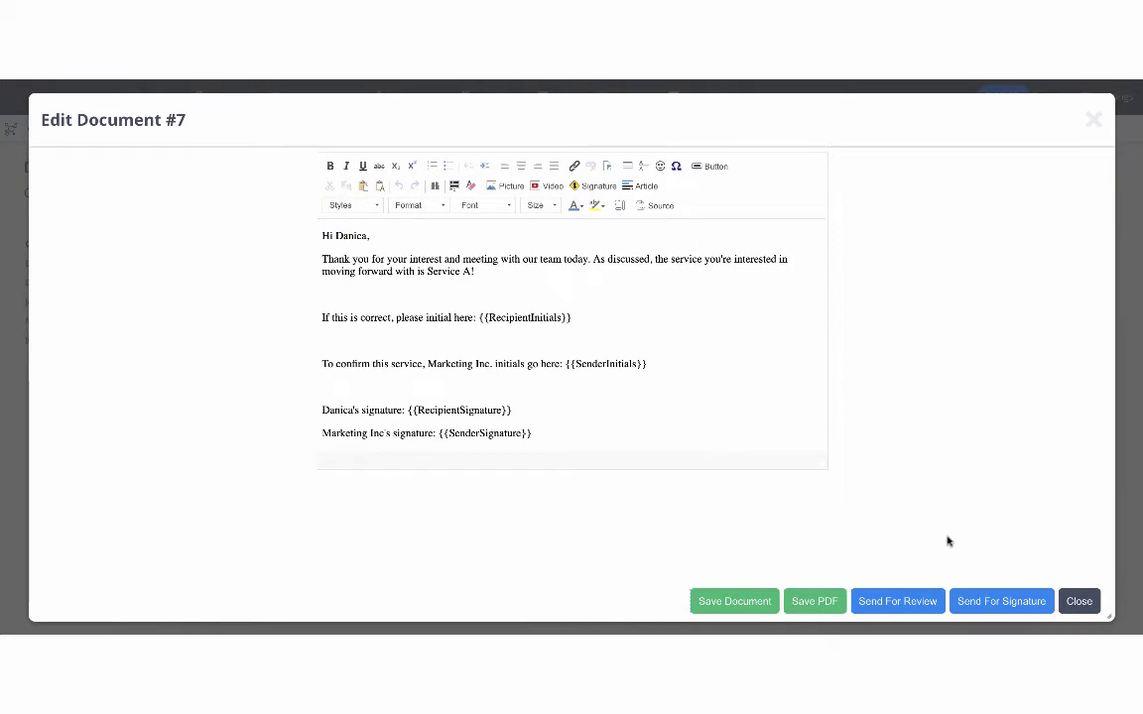
{"action": "left_click", "coordinate": [1003, 601]}
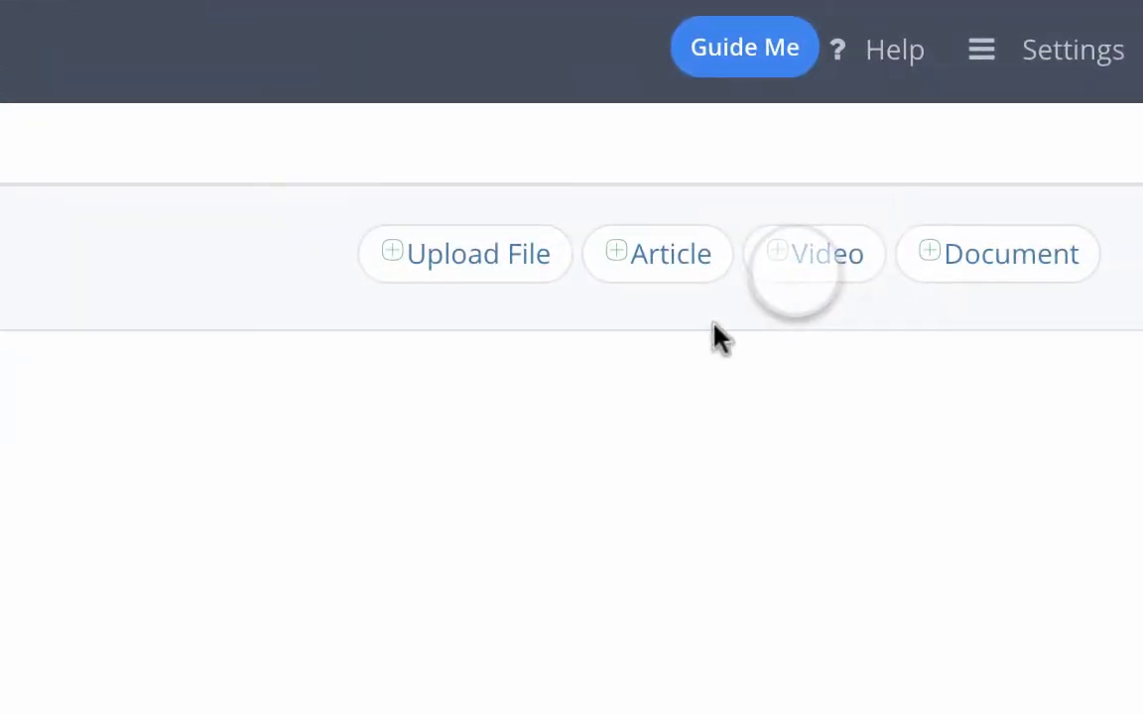
Add Vimeo video 334090412 as 'Workflow Automation Quick Tutorial', shared with group members and publicly, and save it
{"action": "left_click", "coordinate": [791, 266]}
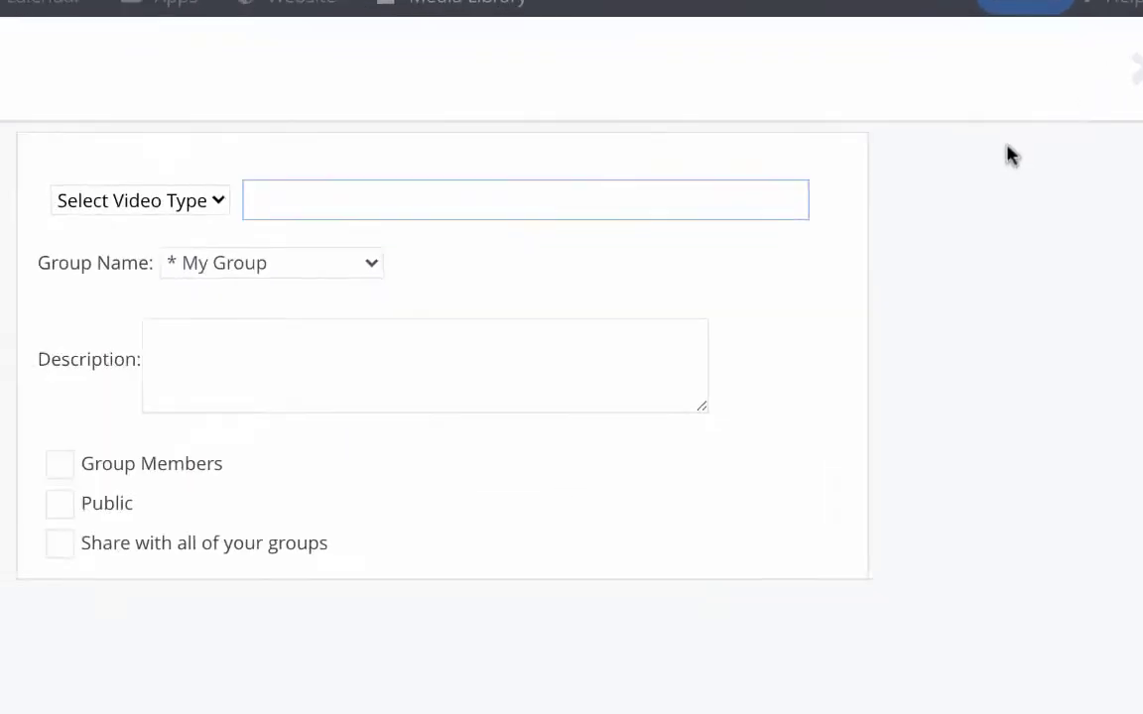
{"action": "left_click", "coordinate": [208, 207]}
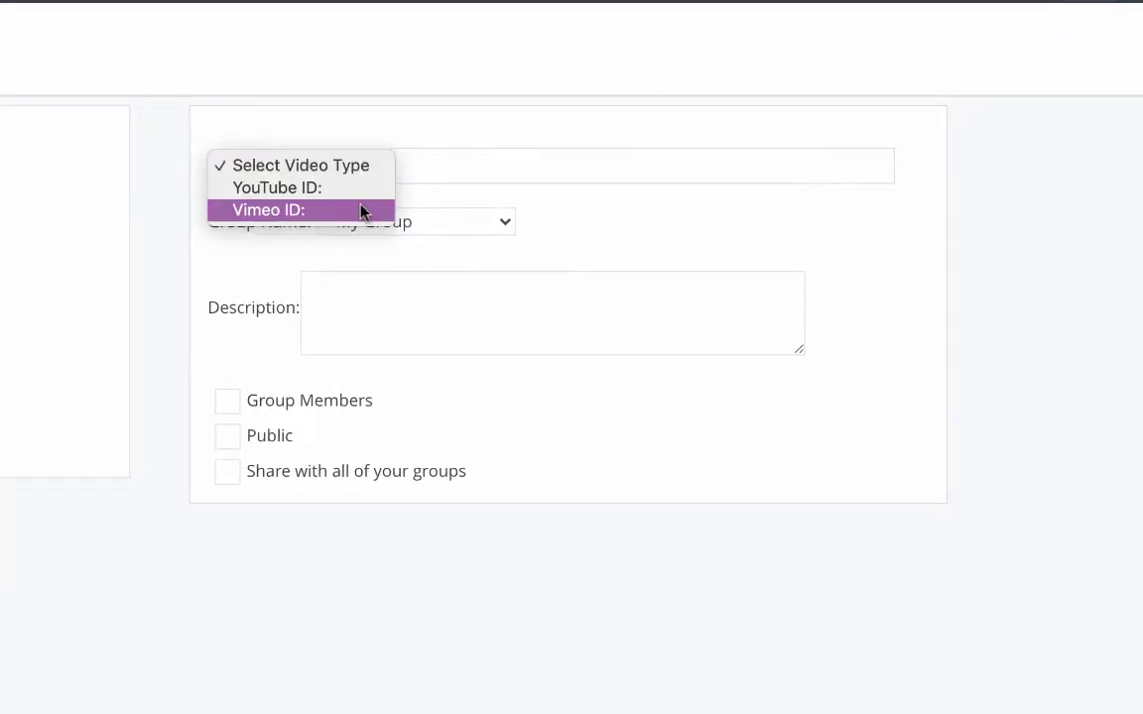
{"action": "left_click", "coordinate": [363, 210]}
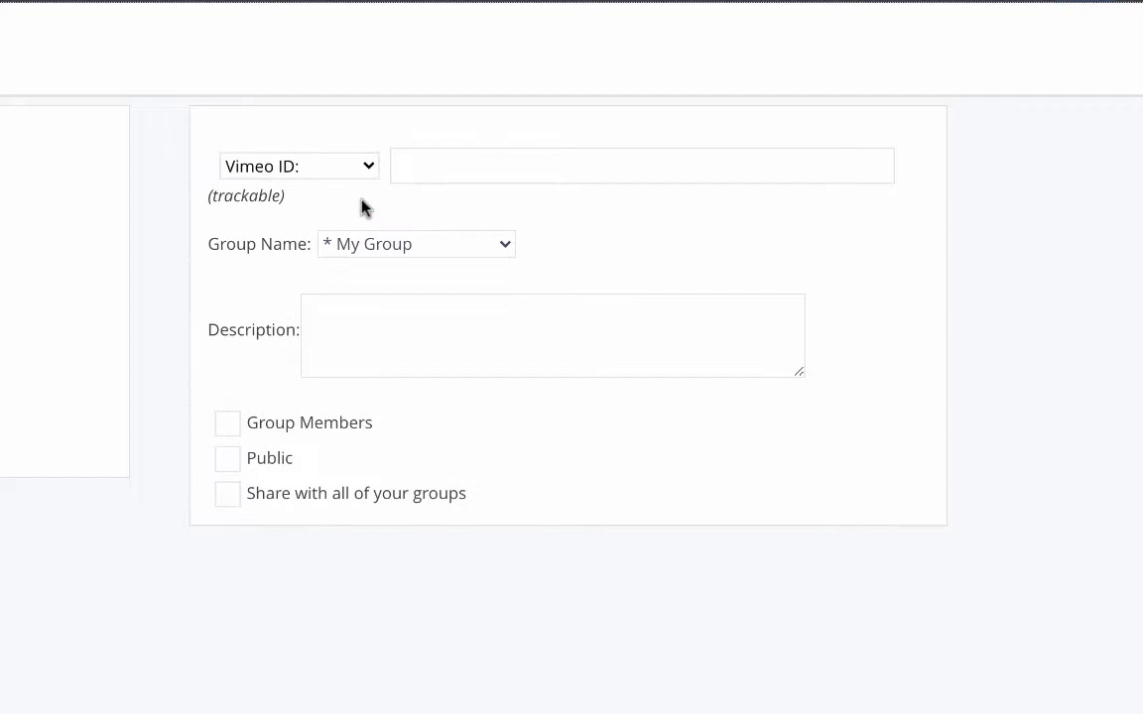
{"action": "left_click", "coordinate": [421, 166]}
{"action": "type", "text": "334090412"}
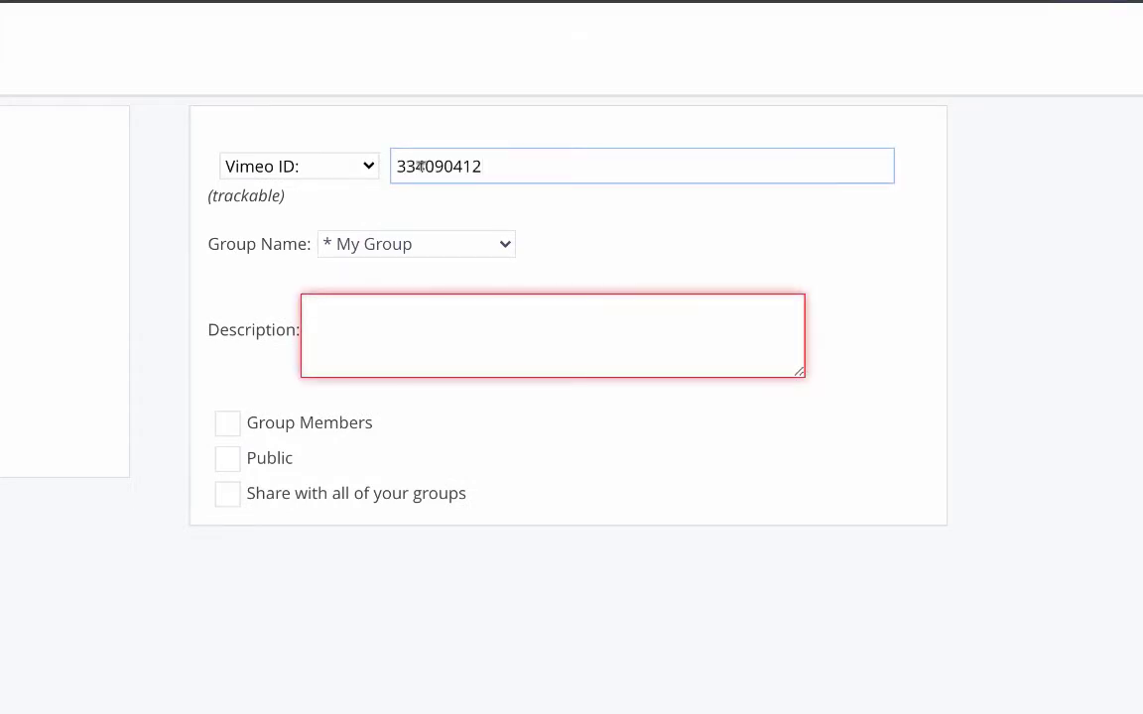
{"action": "left_click", "coordinate": [663, 318]}
{"action": "type", "text": "Workflow Automation Quick Tutorial"}
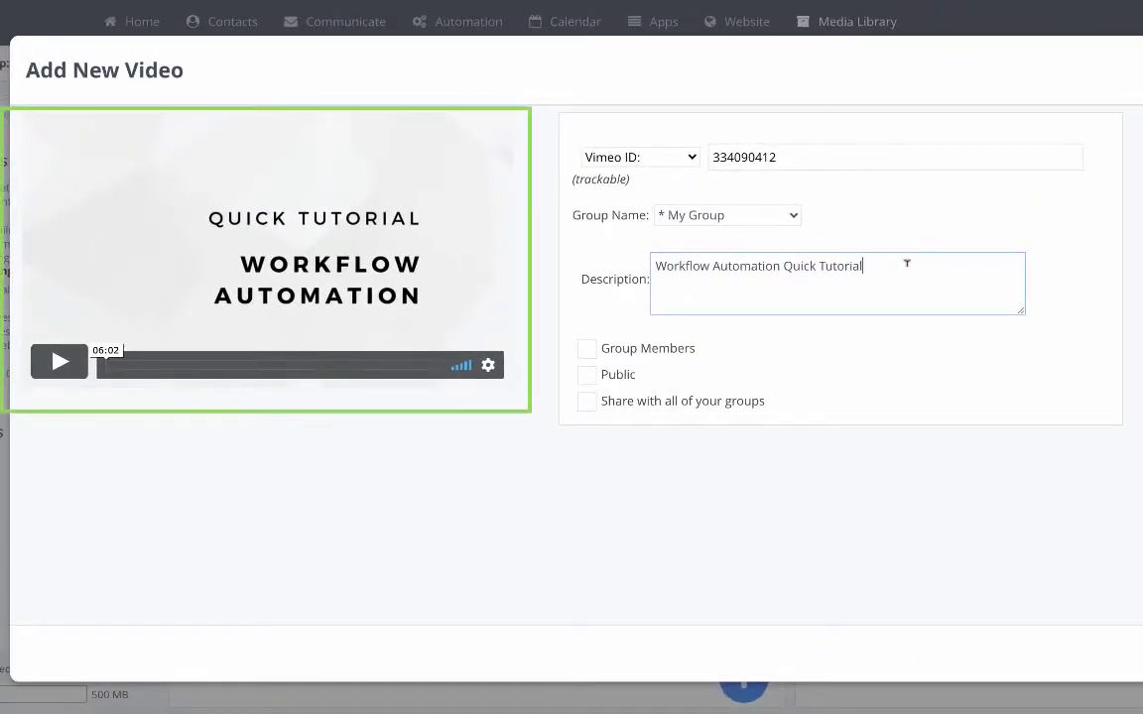
{"action": "left_click", "coordinate": [588, 349]}
{"action": "left_click", "coordinate": [590, 376]}
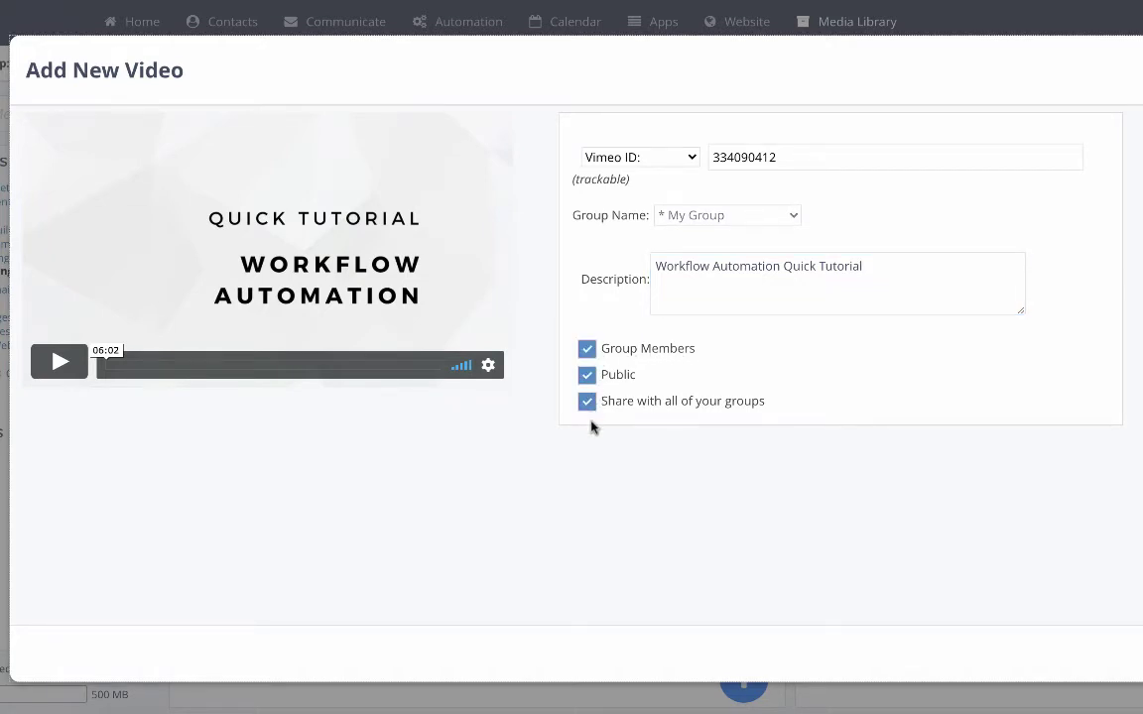
{"action": "left_click", "coordinate": [1142, 652]}
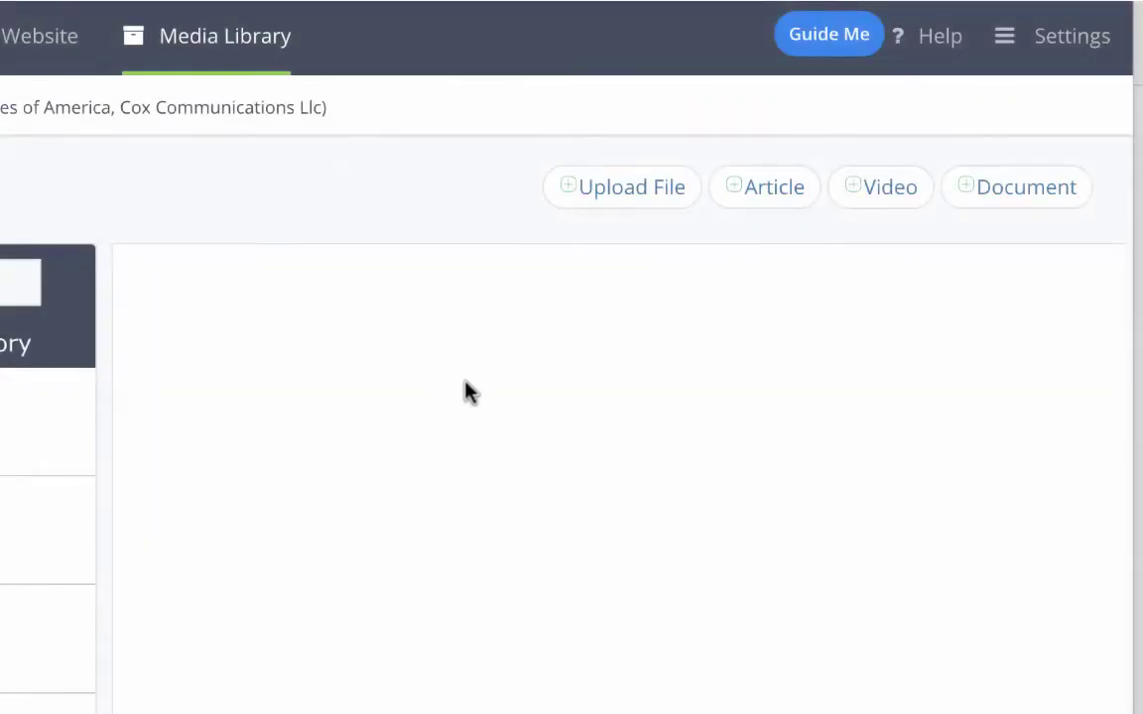
Create a new article titled Article One, shared with group members, publicly and with all groups
{"action": "left_click", "coordinate": [756, 204]}
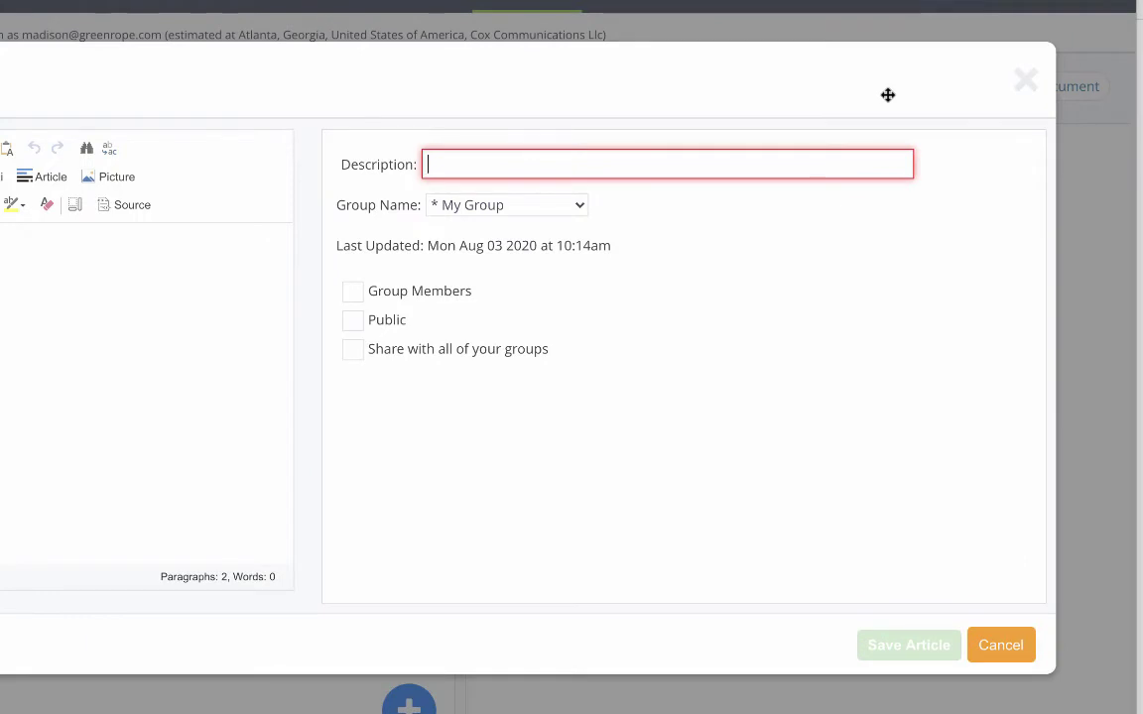
{"action": "left_click", "coordinate": [523, 161]}
{"action": "type", "text": "Article One"}
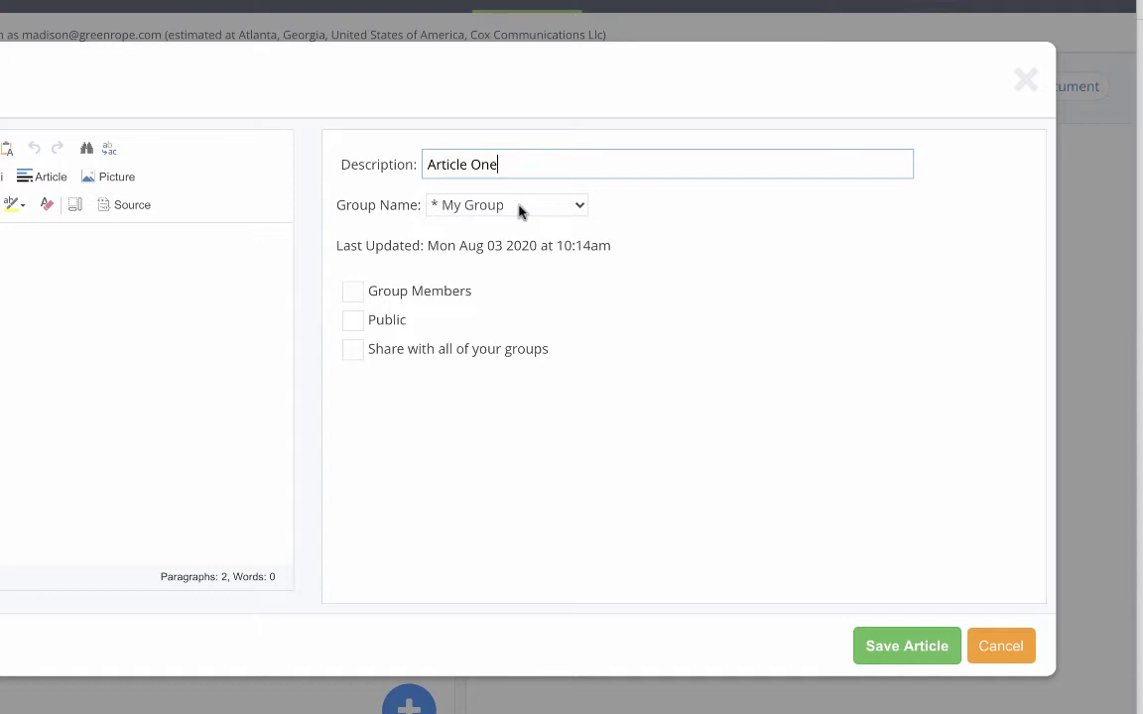
{"action": "left_click", "coordinate": [353, 292]}
{"action": "left_click", "coordinate": [352, 319]}
{"action": "left_click", "coordinate": [353, 349]}
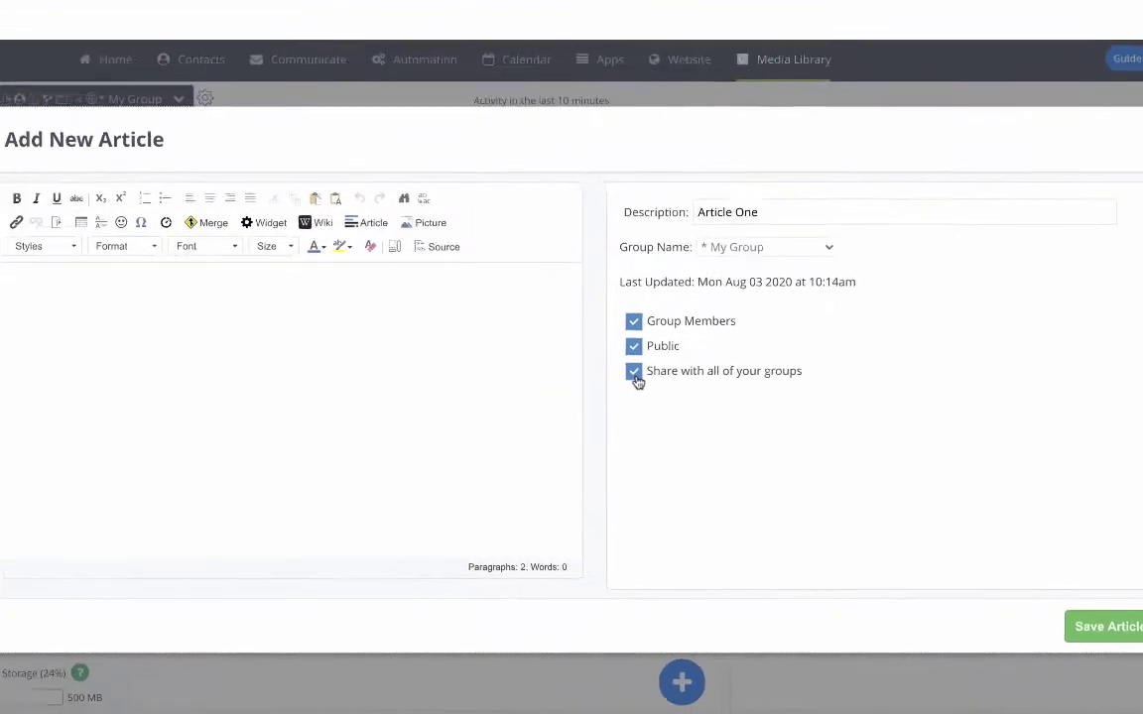
Write the body text 'Add Article content here...' and save the article
{"action": "left_click", "coordinate": [417, 295]}
{"action": "type", "text": "Add Article content here..."}
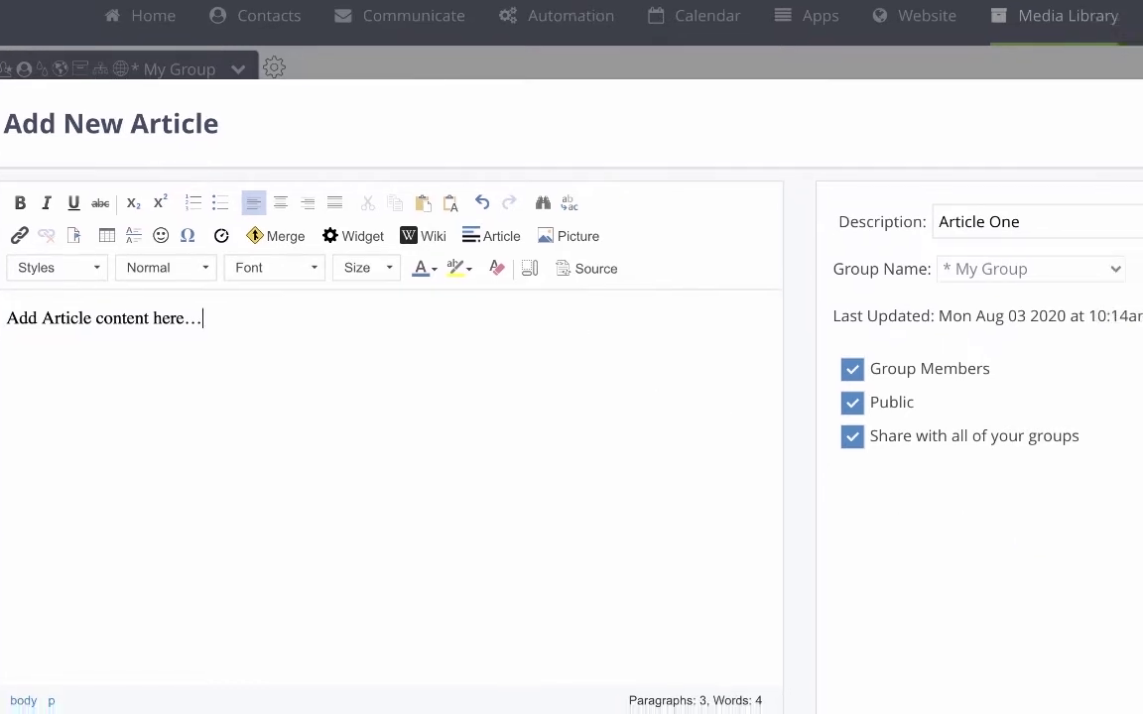
{"action": "left_click", "coordinate": [901, 652]}
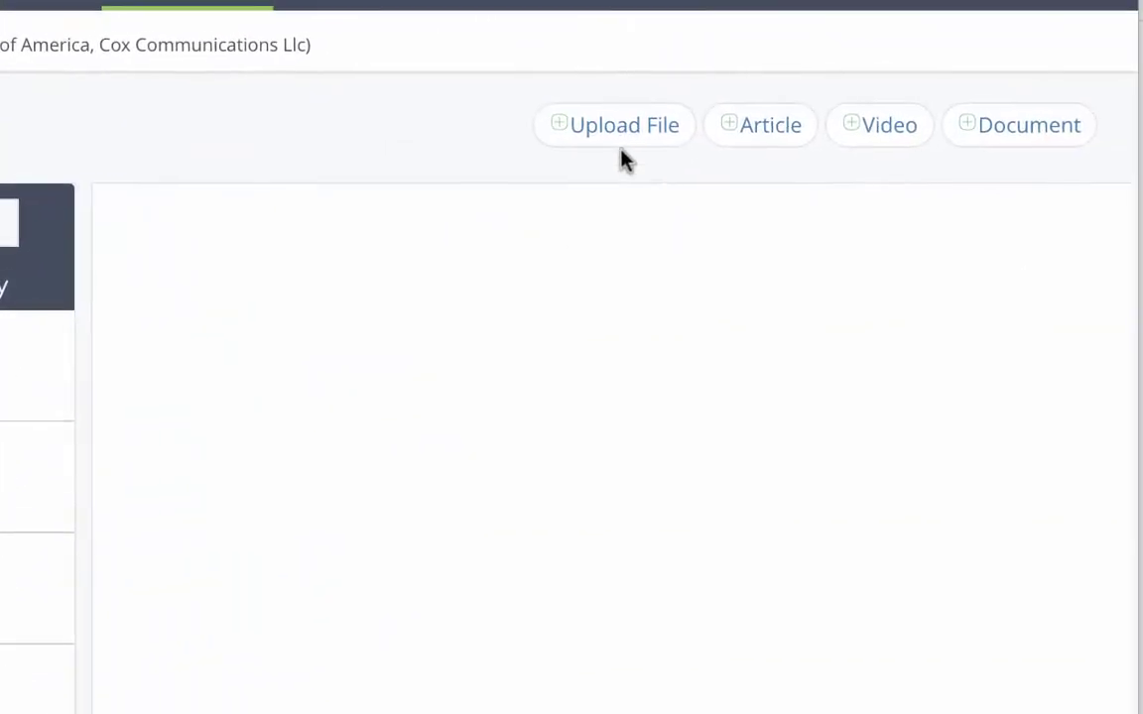
Upload Media475.docx and Sponsorship Agreement _ SD AMA - Updated.docx, shared with group members and public
{"action": "left_click", "coordinate": [623, 149]}
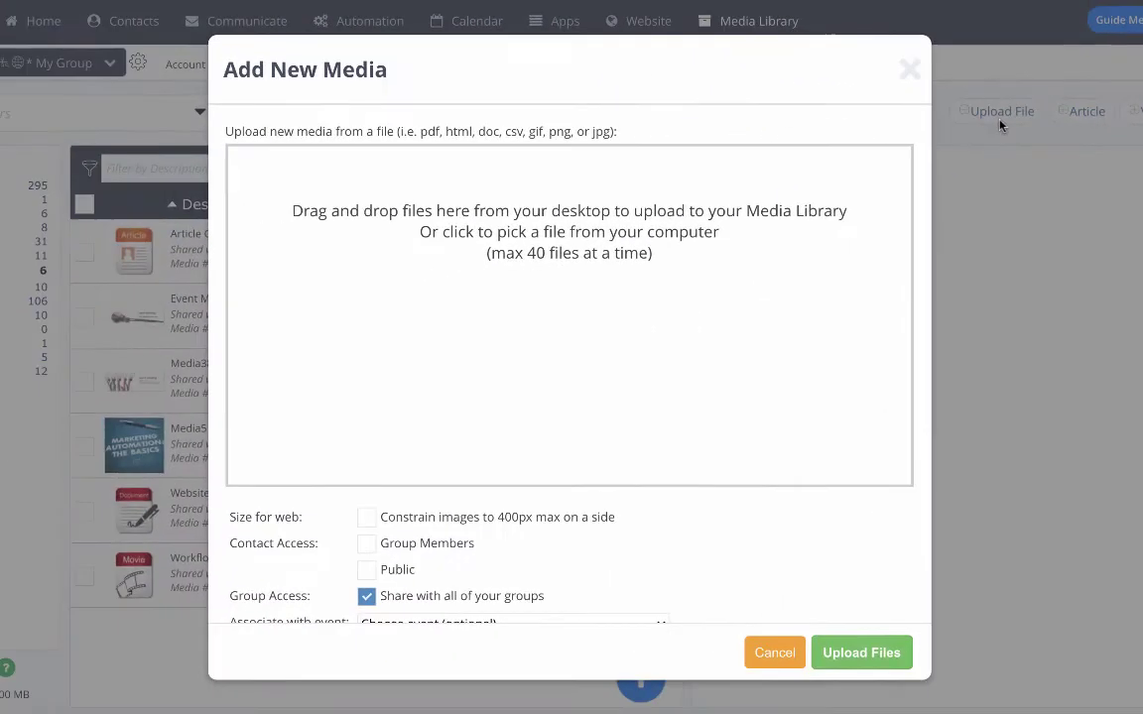
{"action": "left_click_drag", "start_coordinate": [584, 136], "coordinate": [120, 303]}
{"action": "left_click_drag", "start_coordinate": [729, 214], "coordinate": [671, 270]}
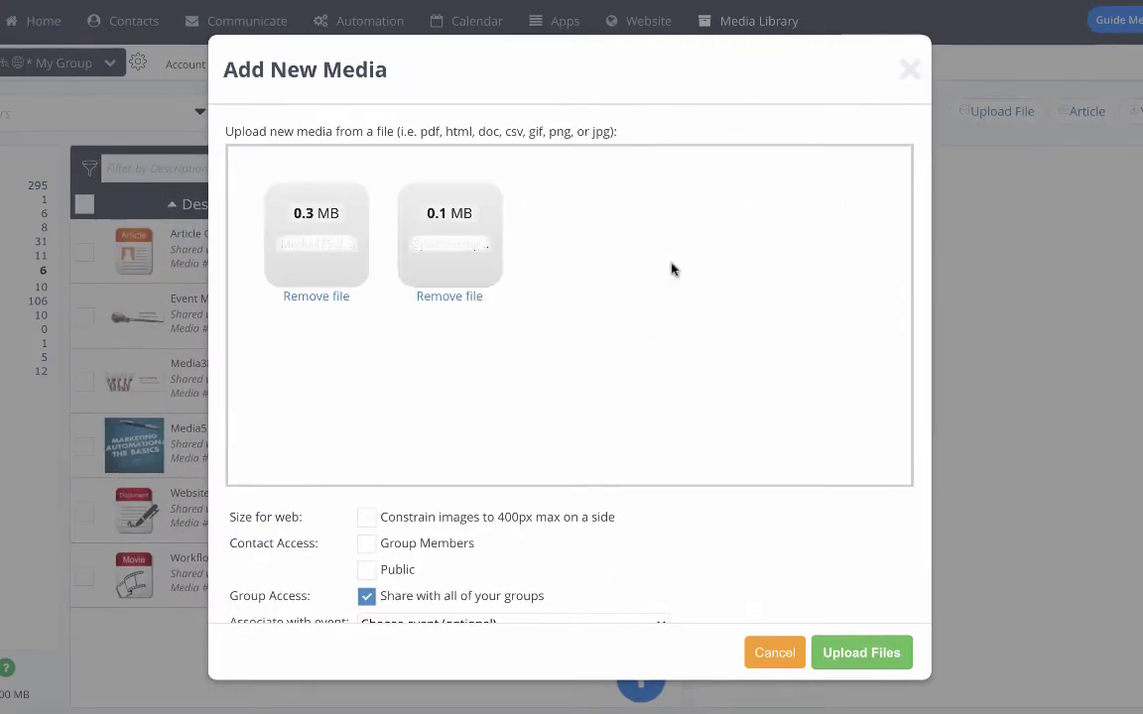
{"action": "scroll", "coordinate": [670, 270], "scroll_direction": "down", "scroll_amount": 1}
{"action": "left_click", "coordinate": [366, 510]}
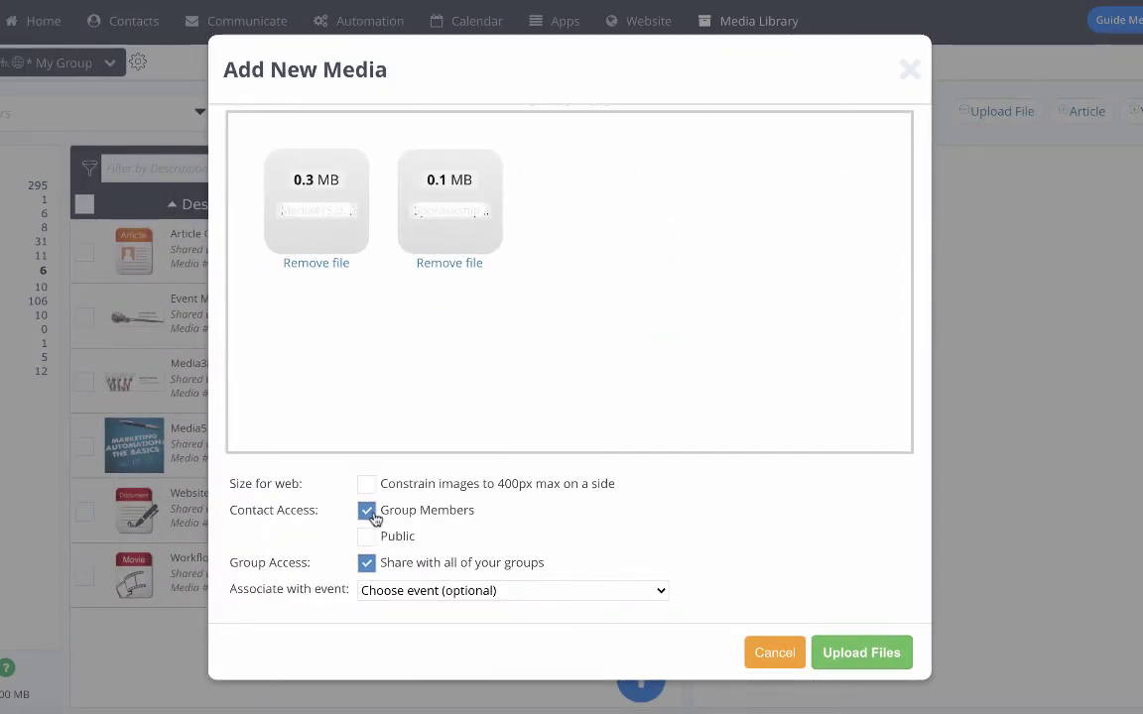
{"action": "left_click", "coordinate": [367, 537]}
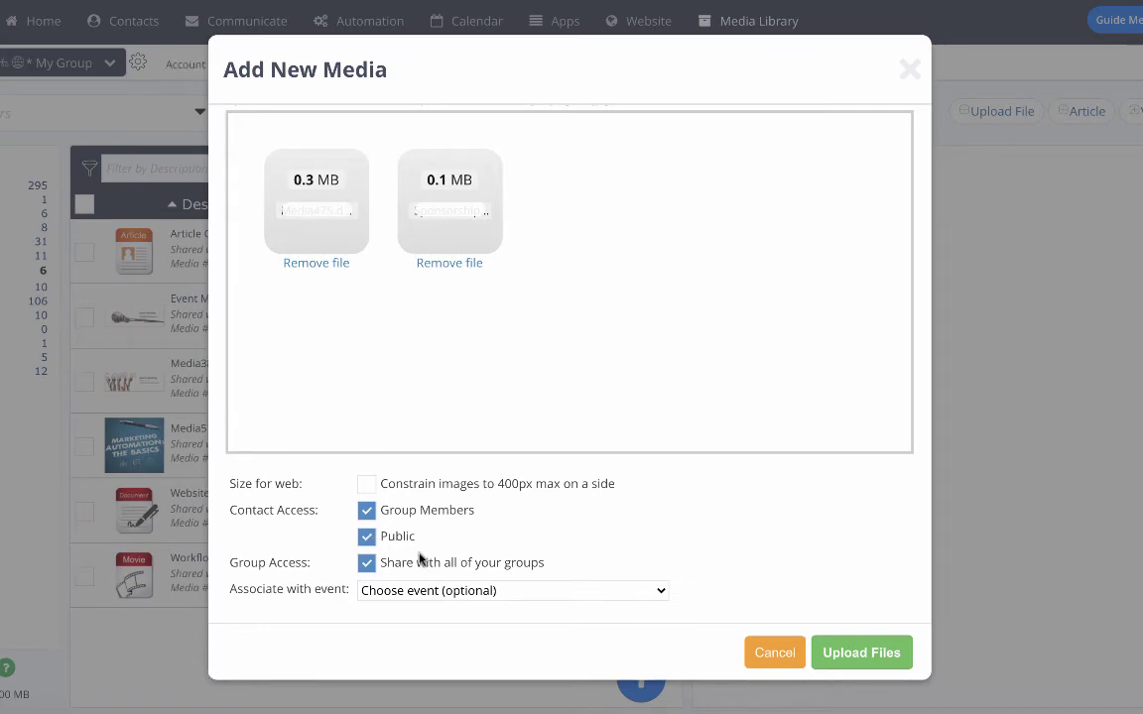
{"action": "left_click", "coordinate": [844, 645]}
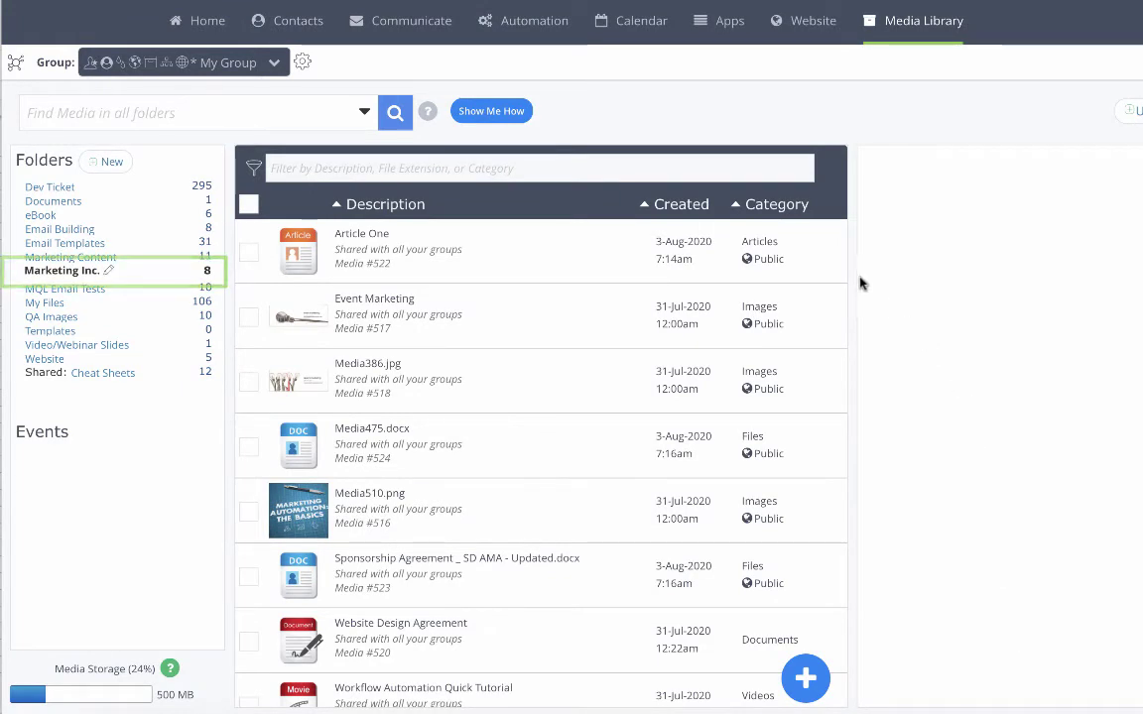
Sort the media list by category, creation date and description, then select CoWorkingSpace_Essentials.pdf
{"action": "left_click", "coordinate": [777, 206]}
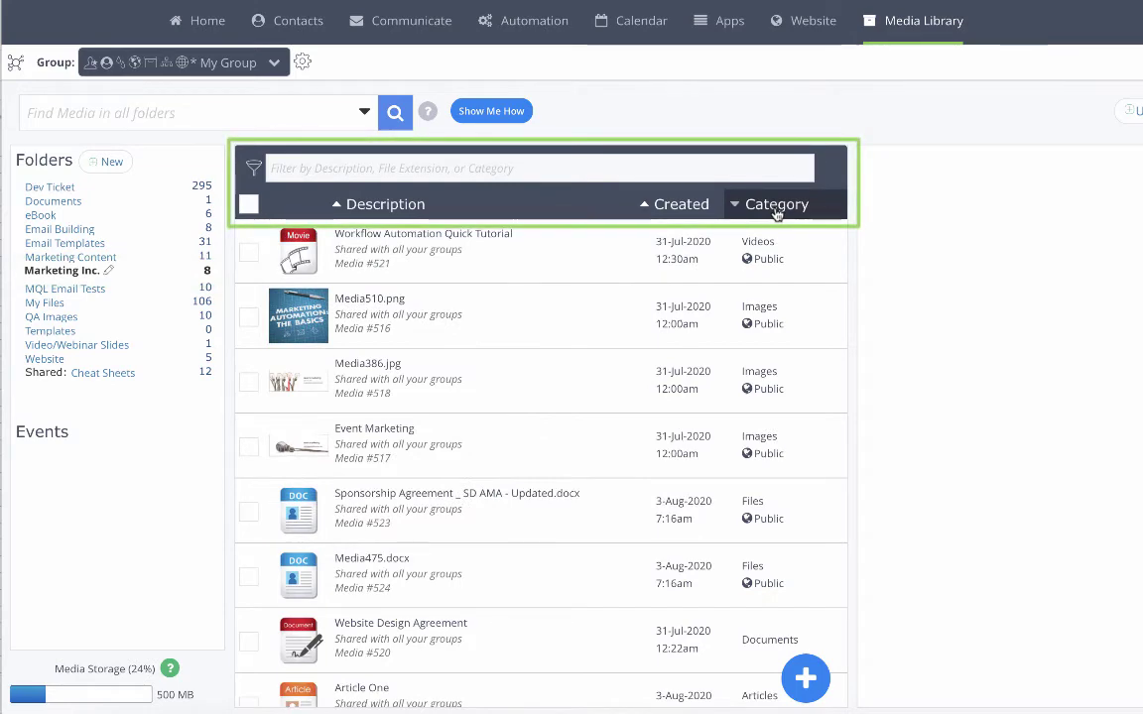
{"action": "left_click", "coordinate": [777, 205]}
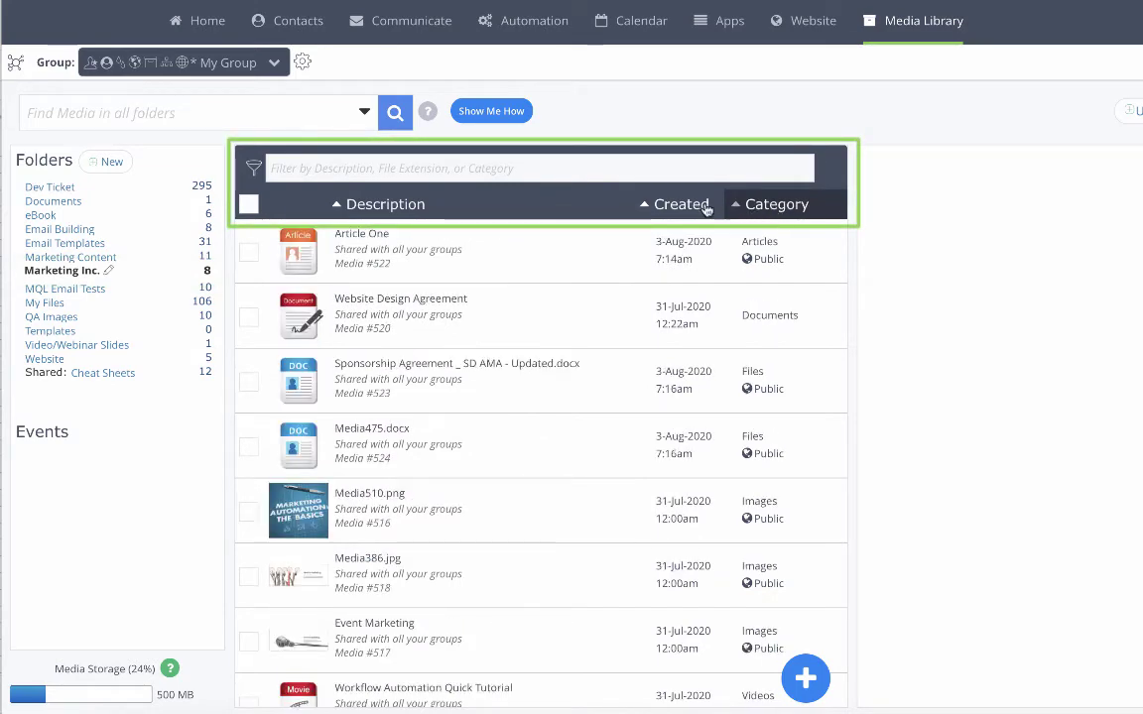
{"action": "left_click", "coordinate": [675, 204]}
{"action": "left_click", "coordinate": [675, 205]}
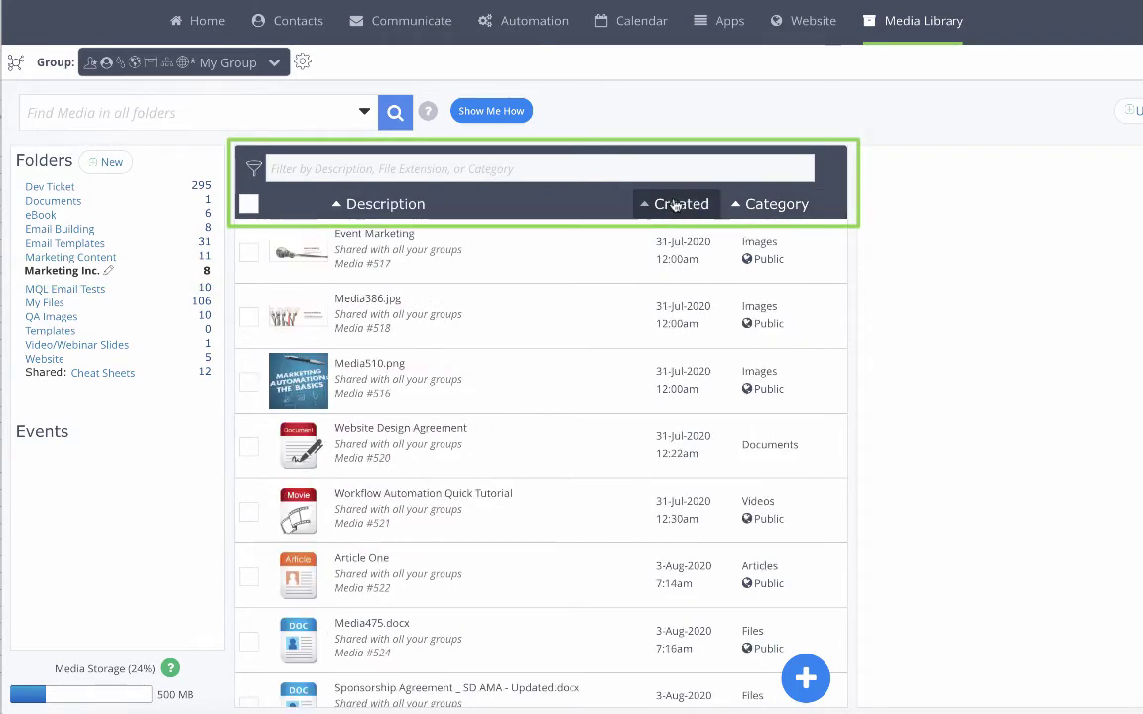
{"action": "left_click", "coordinate": [392, 205]}
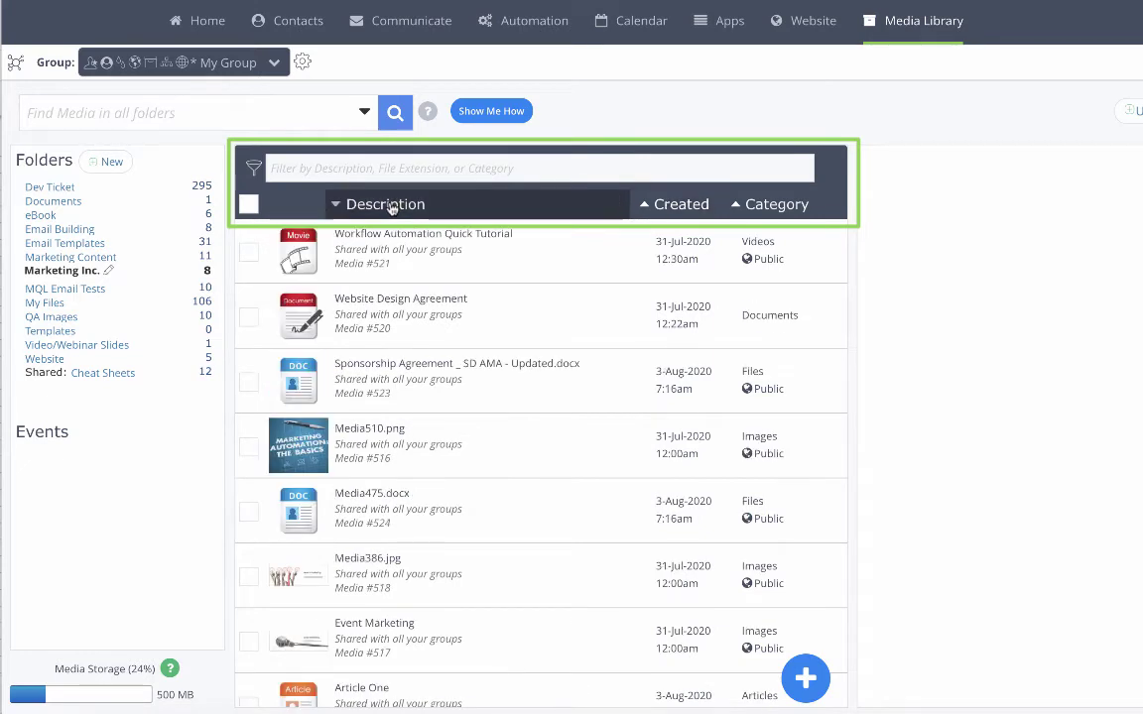
{"action": "left_click", "coordinate": [392, 205]}
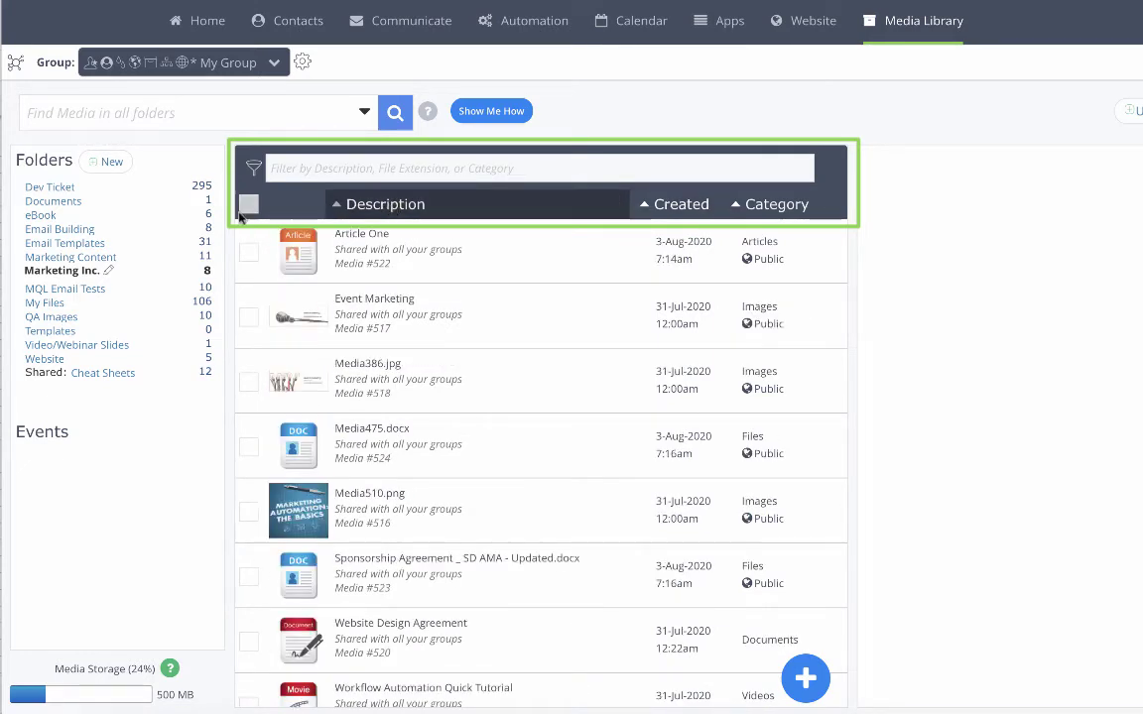
{"action": "left_click", "coordinate": [248, 207]}
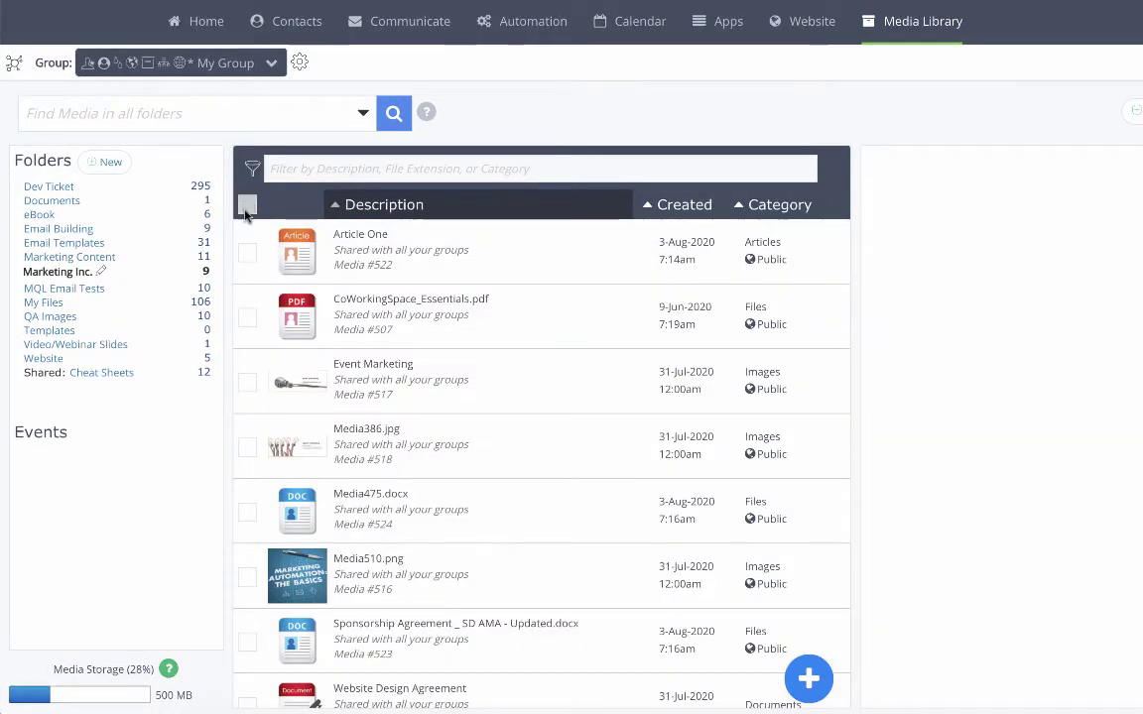
{"action": "left_click", "coordinate": [249, 320]}
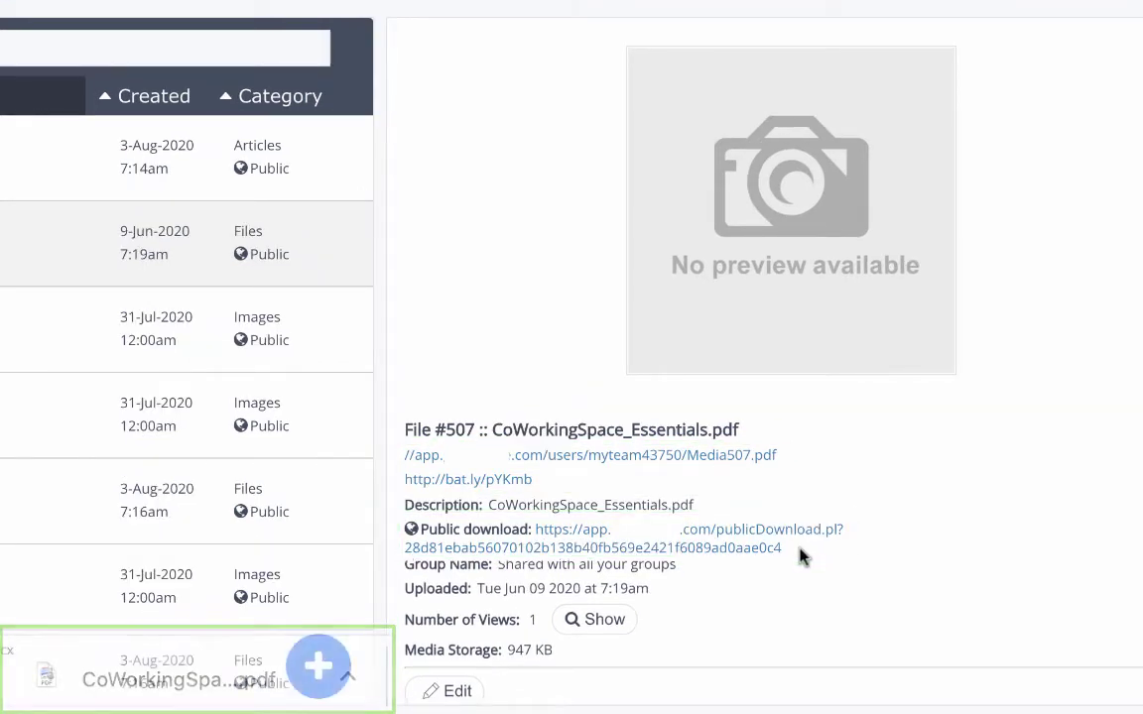
Give the PDF a password, custom URL co-working, and the eBook Download: Lead Follow-up workflow
{"action": "left_click", "coordinate": [470, 682]}
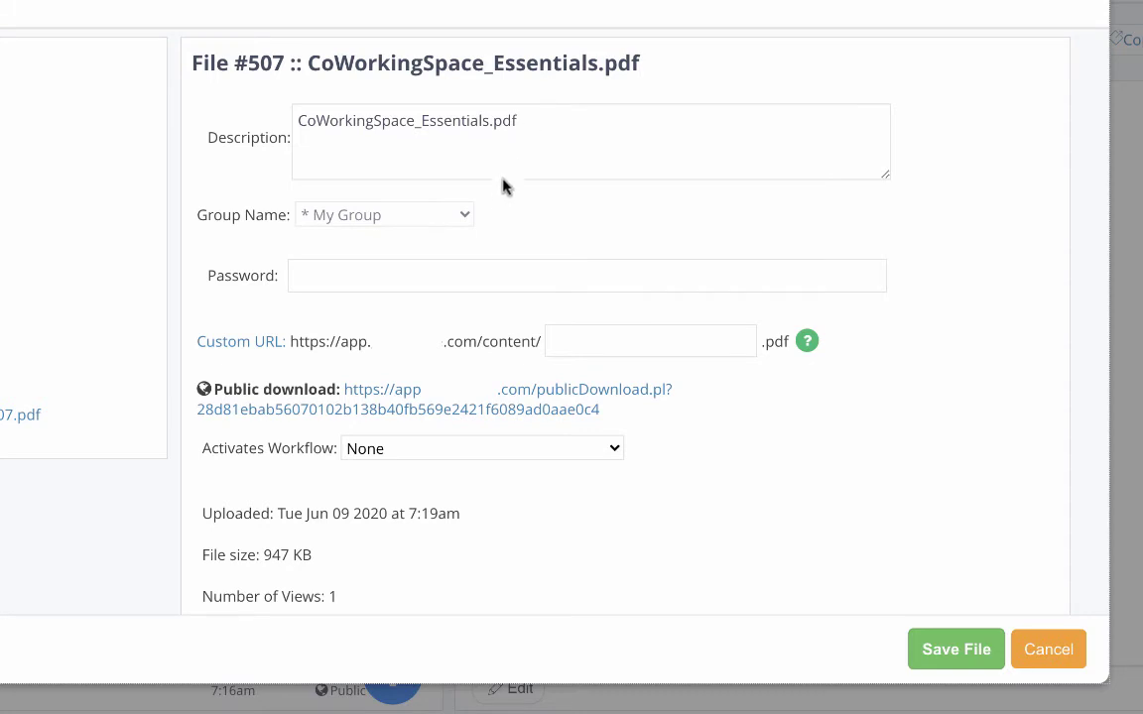
{"action": "left_click", "coordinate": [469, 269]}
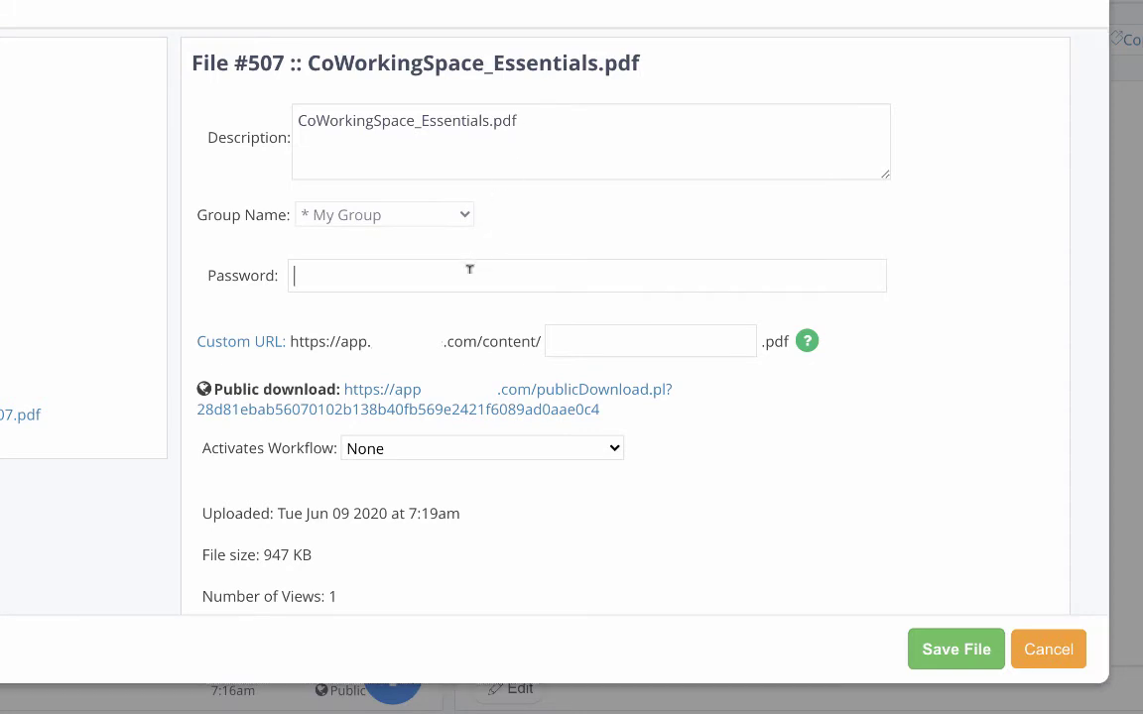
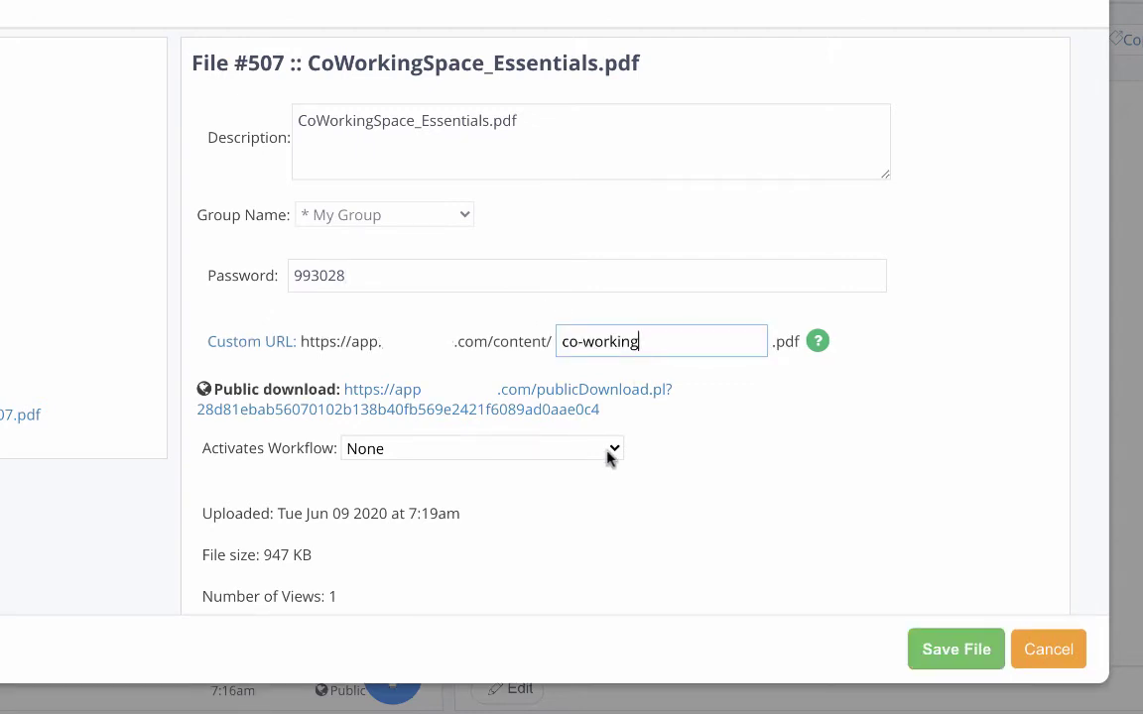
{"action": "left_click", "coordinate": [609, 454]}
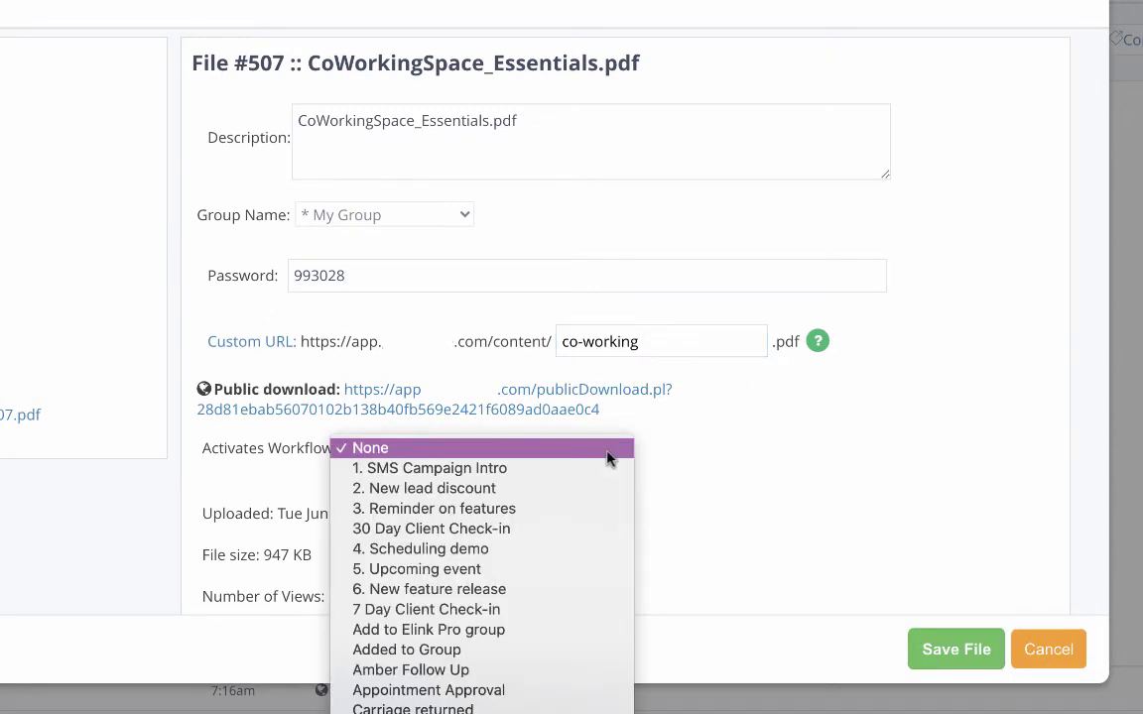
{"action": "scroll", "coordinate": [609, 458], "scroll_direction": "down", "scroll_amount": 3}
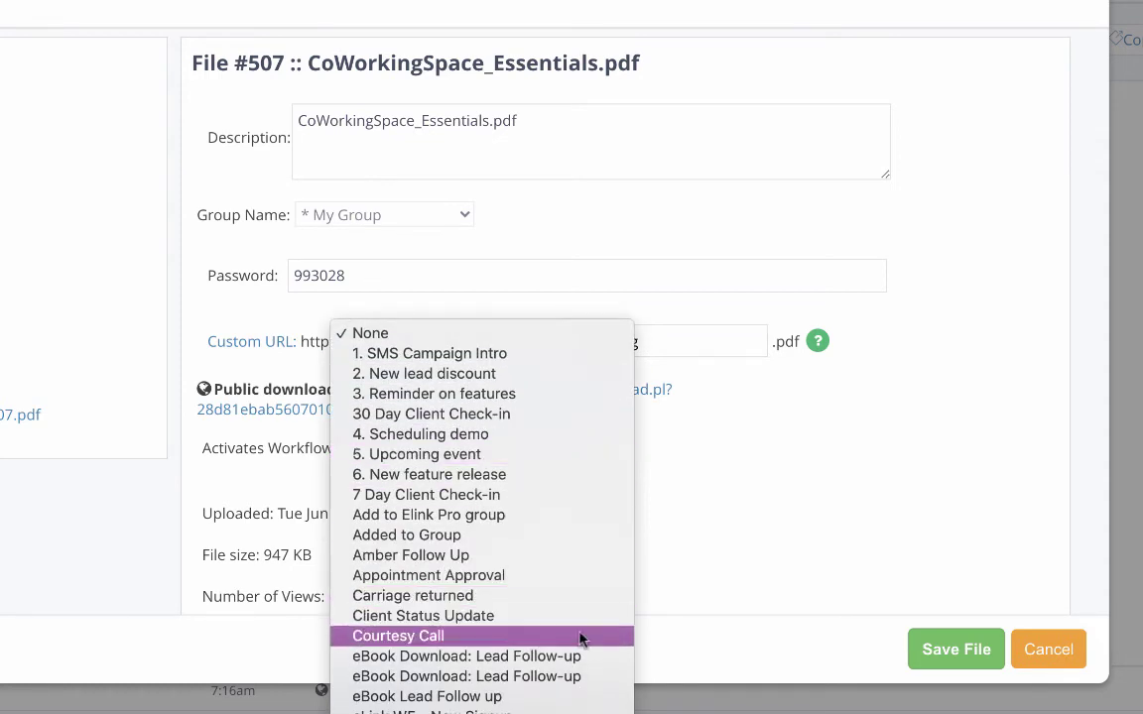
{"action": "left_click", "coordinate": [574, 658]}
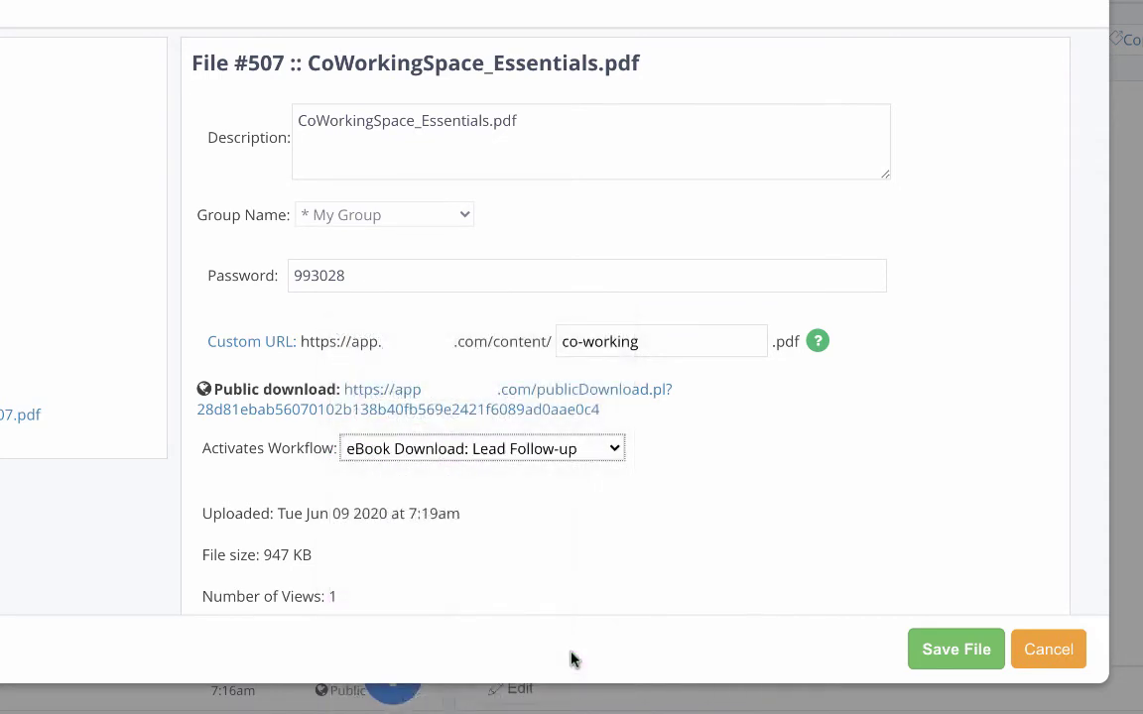
{"action": "left_click", "coordinate": [573, 659]}
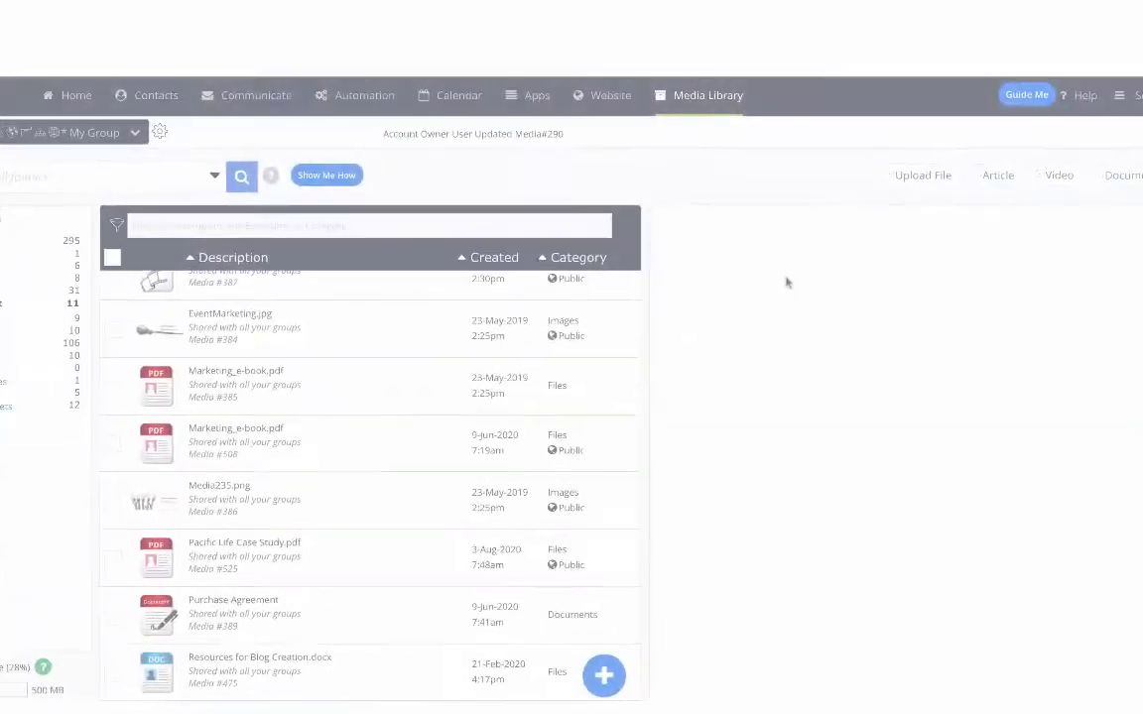
Open the Asset Library with eBook Collection selected and new contacts added to * My Group
{"action": "mouse_move", "coordinate": [709, 98]}
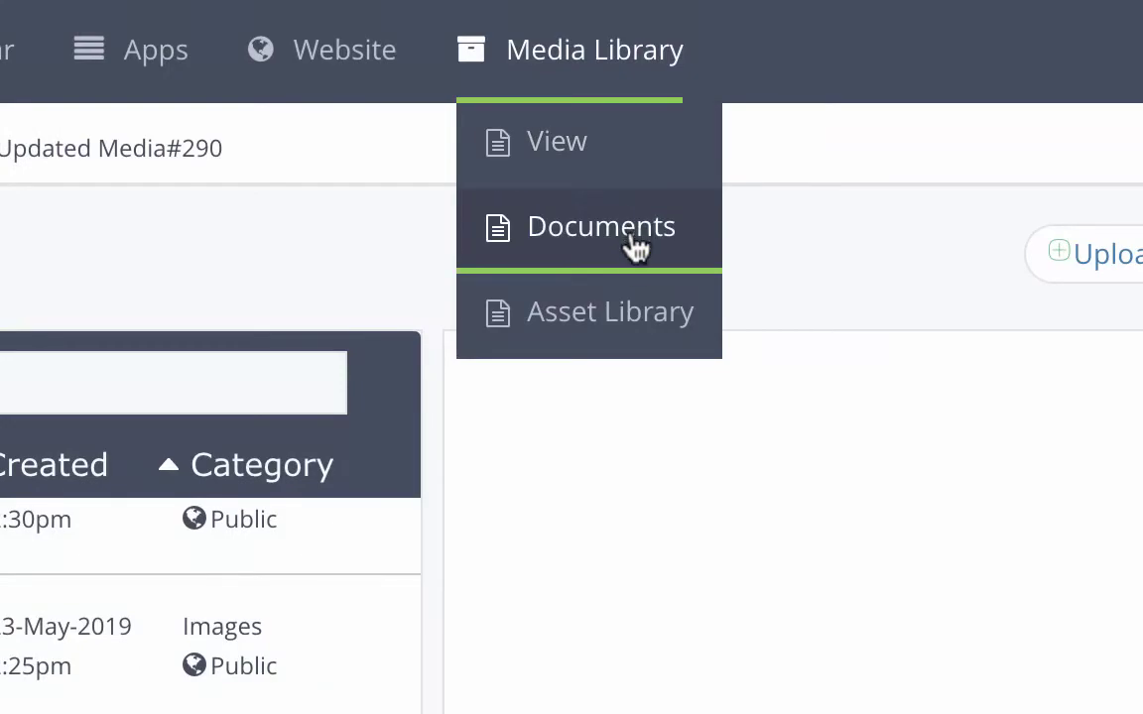
{"action": "left_click", "coordinate": [631, 311]}
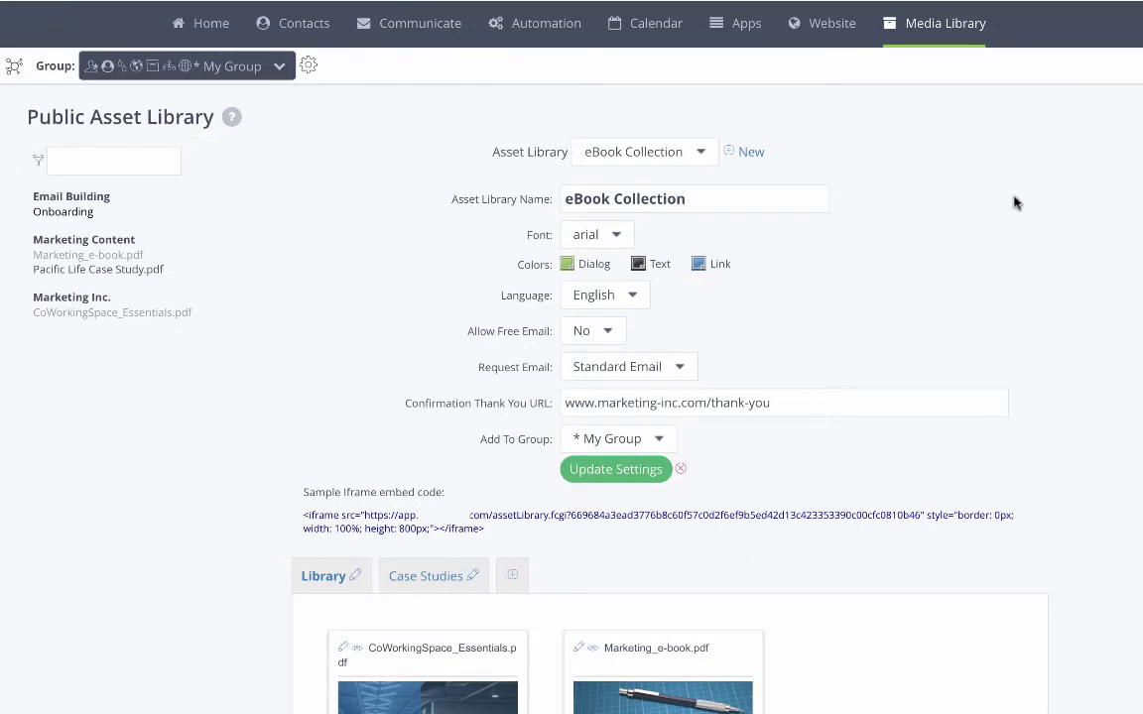
{"action": "left_click", "coordinate": [689, 163]}
{"action": "left_click", "coordinate": [688, 164]}
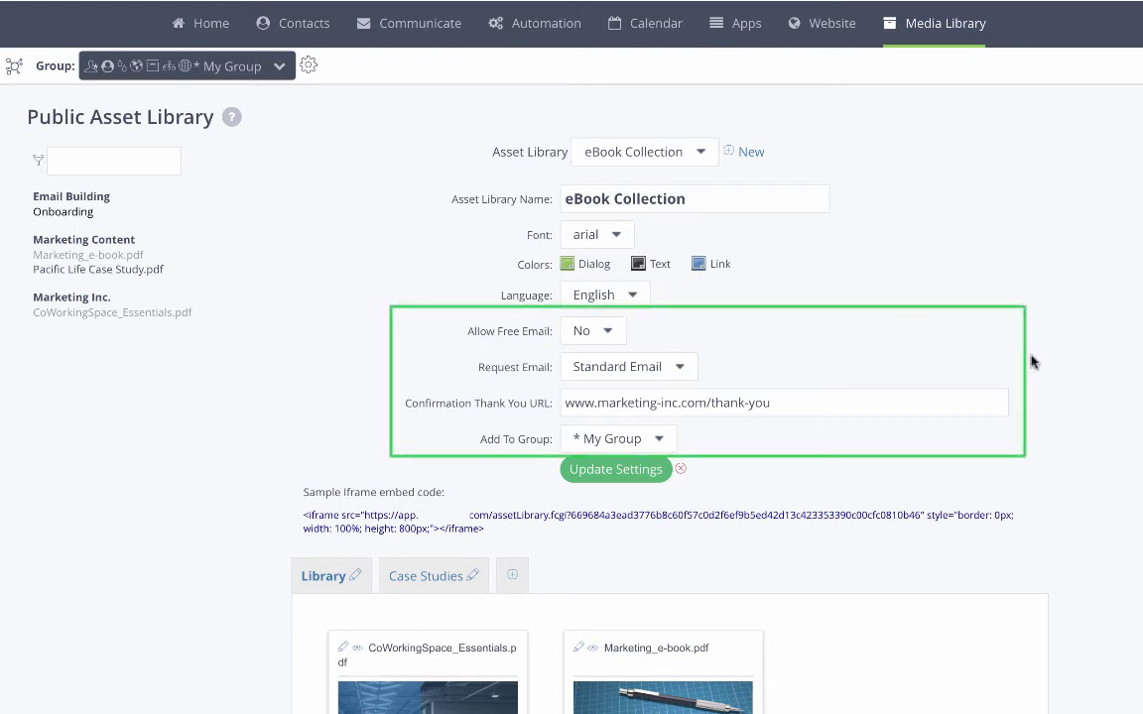
{"action": "left_click", "coordinate": [662, 443]}
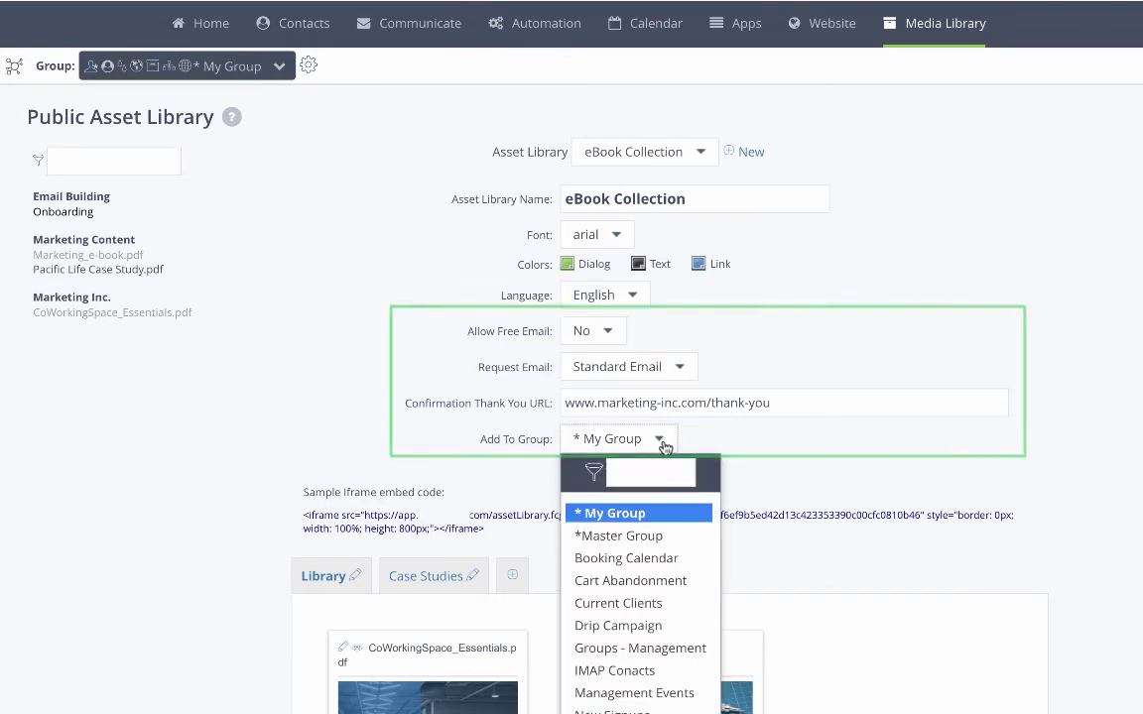
{"action": "left_click", "coordinate": [663, 444]}
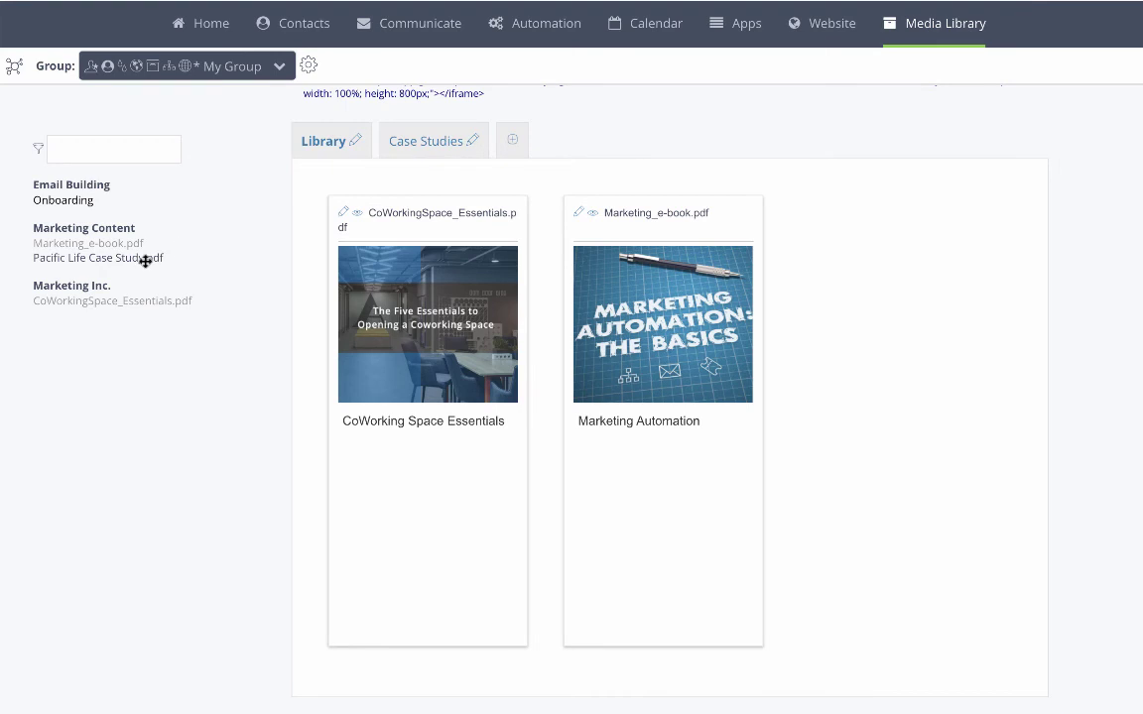
Add Pacific Life Case Study.pdf as a tile previewing pages 1-2, with an eBook Download workflow and red background
{"action": "left_click_drag", "start_coordinate": [145, 261], "coordinate": [945, 308]}
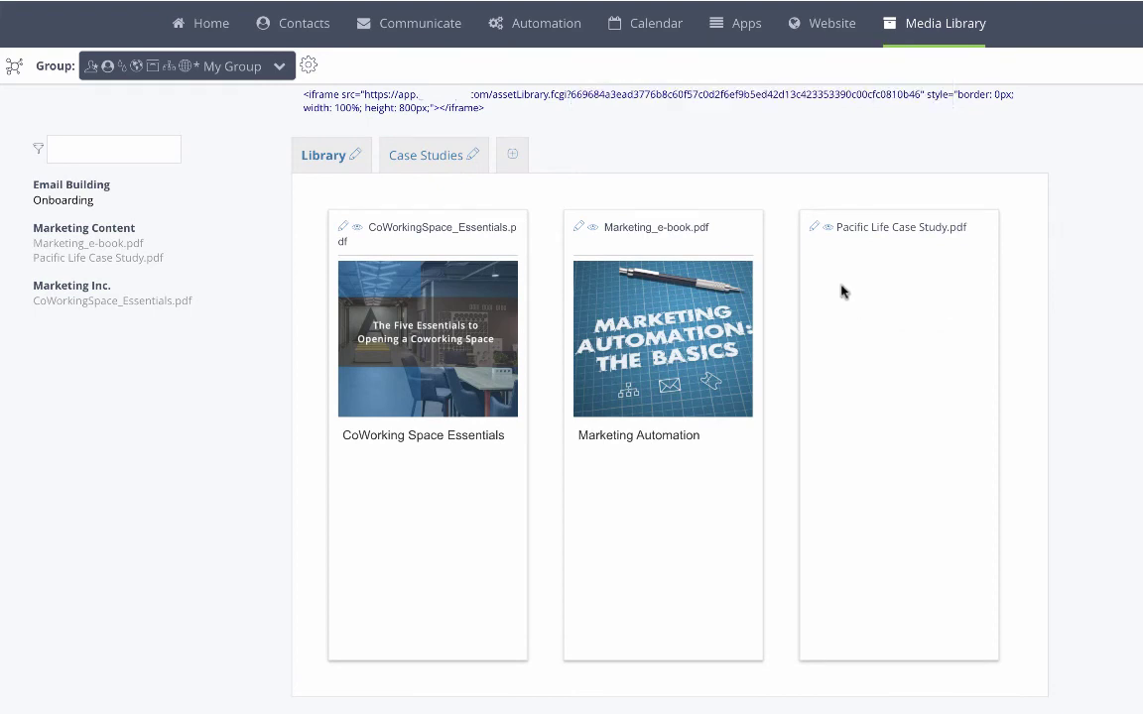
{"action": "left_click", "coordinate": [811, 230]}
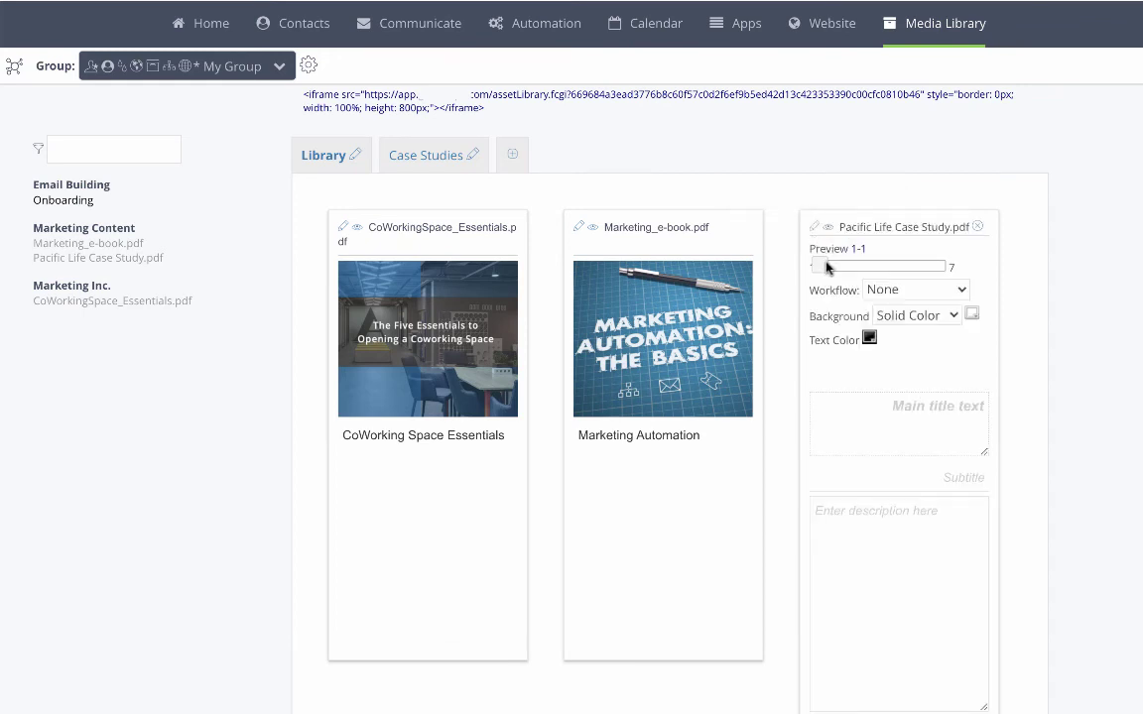
{"action": "left_click_drag", "start_coordinate": [820, 264], "coordinate": [831, 264]}
{"action": "left_click", "coordinate": [913, 290]}
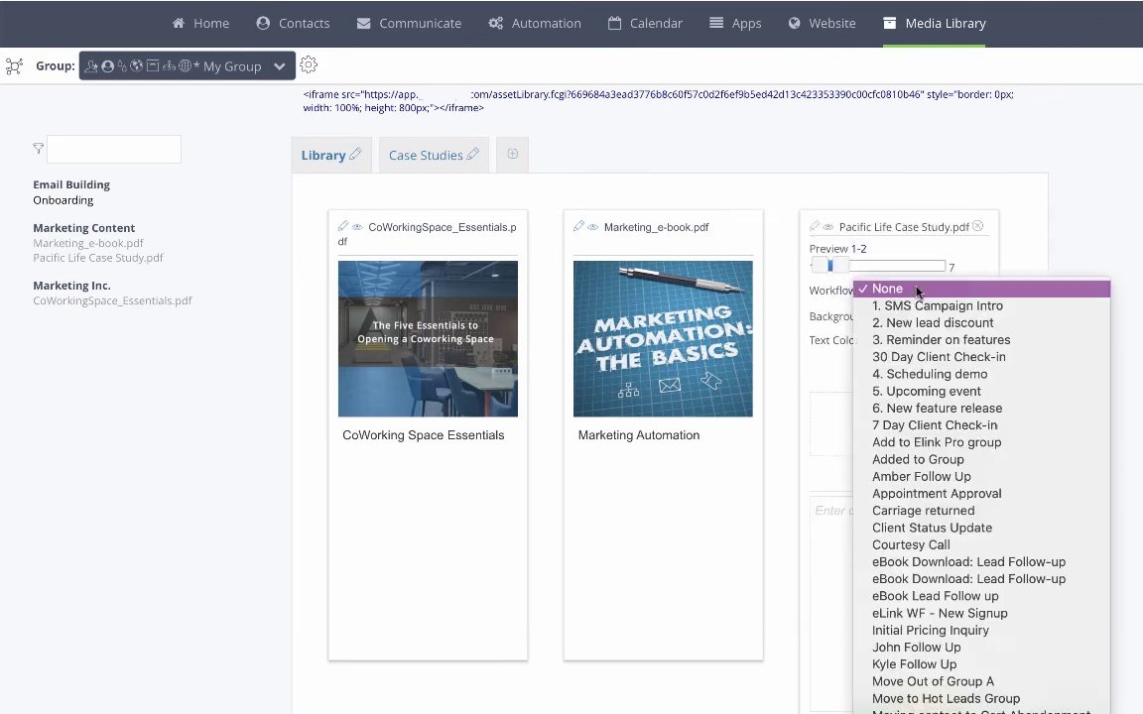
{"action": "left_click", "coordinate": [880, 620]}
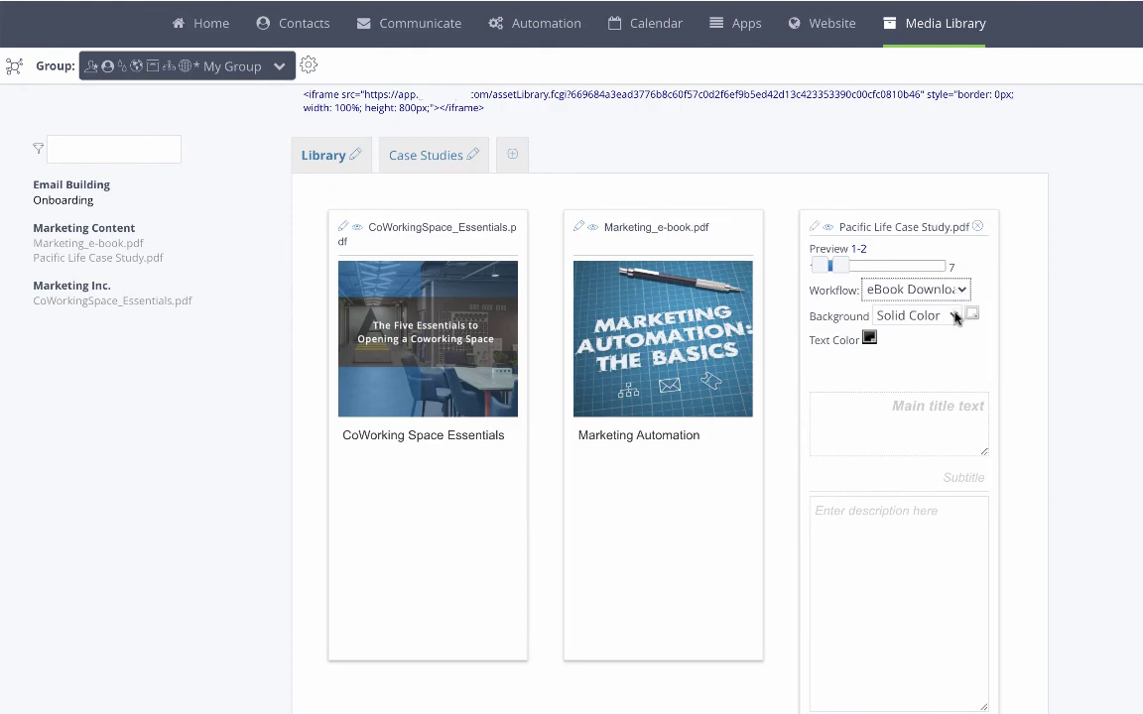
{"action": "left_click", "coordinate": [972, 314]}
{"action": "left_click", "coordinate": [944, 525]}
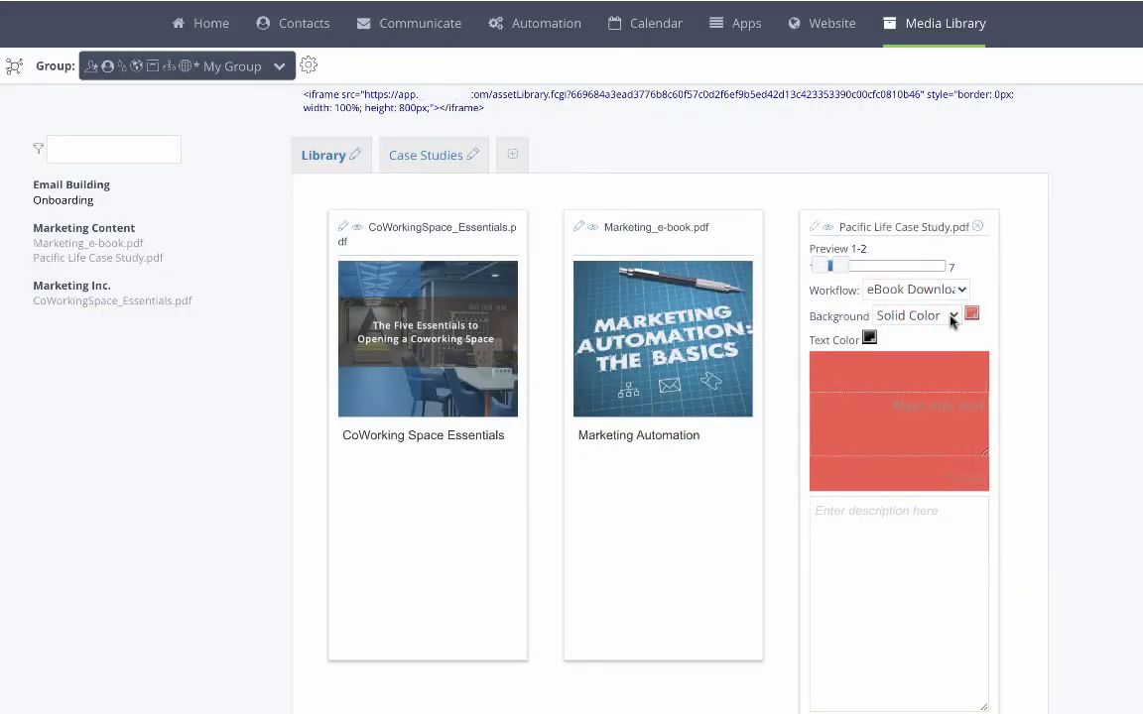
{"action": "left_click", "coordinate": [951, 317]}
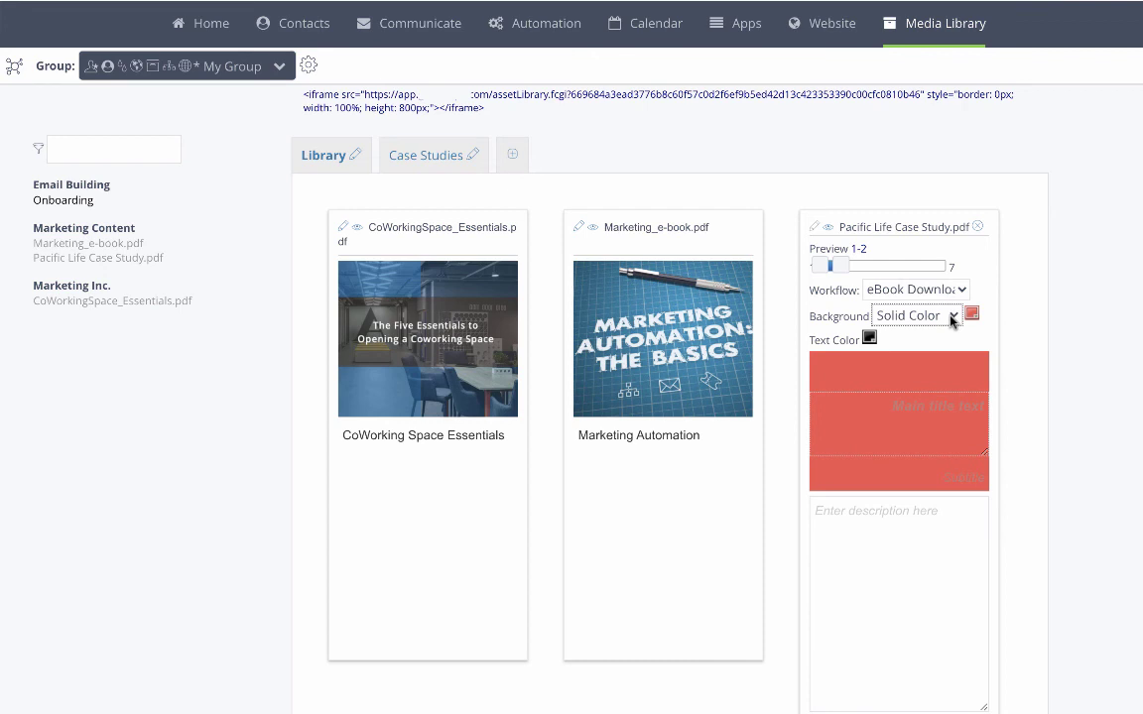
Title the tile Case Study, subtitle August 2020, add the client-growth description, and save
{"action": "left_click", "coordinate": [950, 405]}
{"action": "type", "text": "Case Study"}
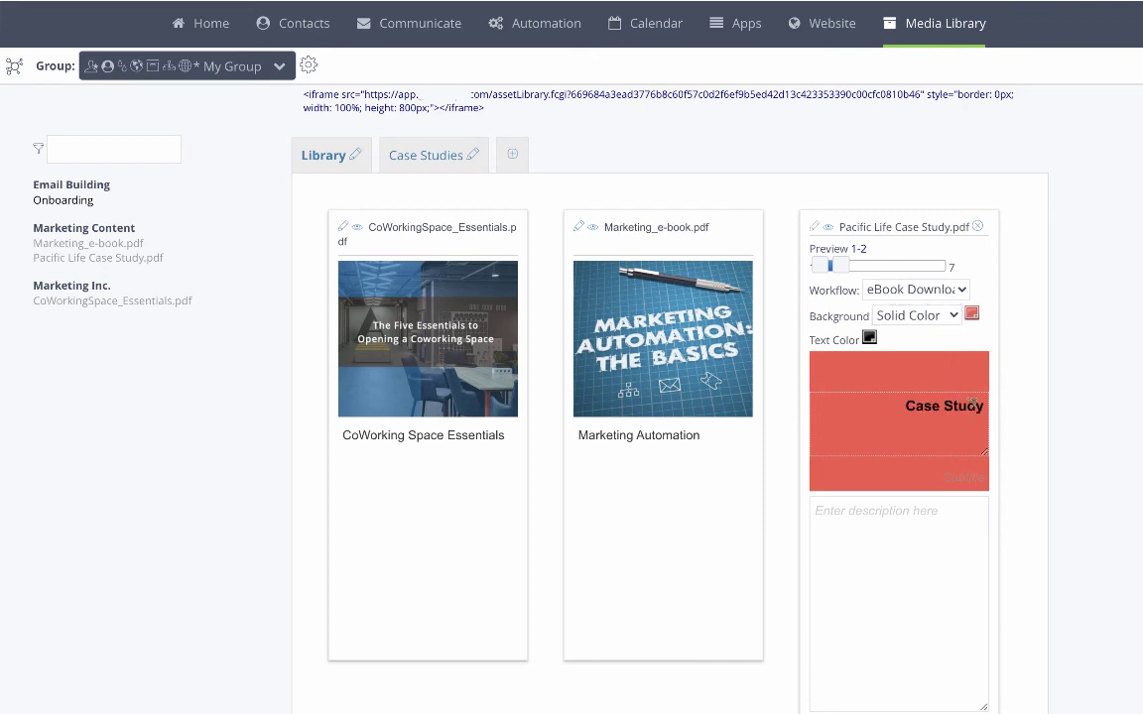
{"action": "left_click", "coordinate": [951, 478]}
{"action": "type", "text": "August 2020"}
{"action": "left_click", "coordinate": [901, 549]}
{"action": "type", "text": "See how clients are growing their business with Marketing Inc."}
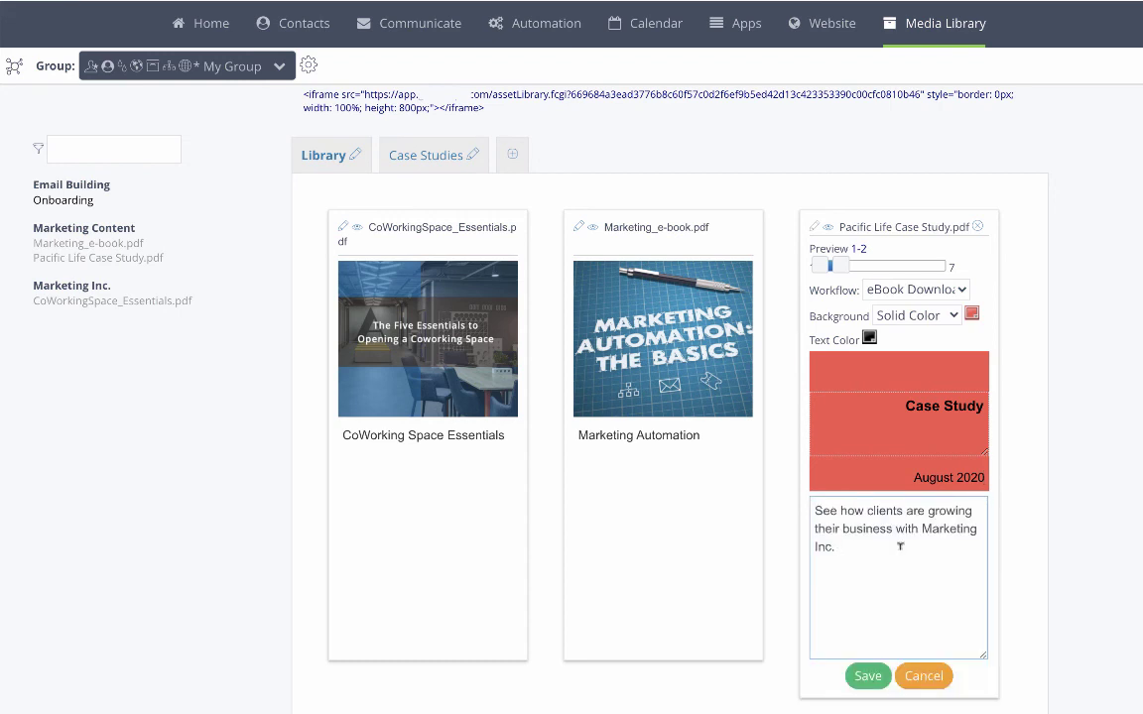
{"action": "left_click", "coordinate": [868, 675]}
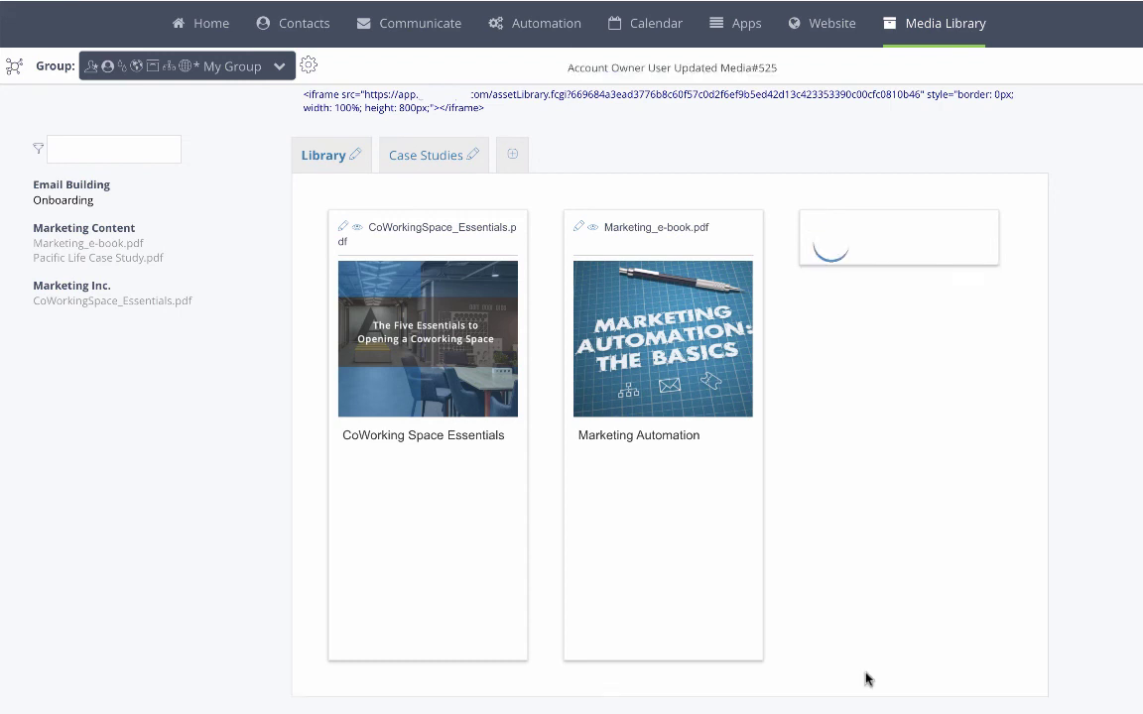
Preview the CoWorking Space Essentials tile, then close the preview
{"action": "left_click", "coordinate": [358, 229]}
{"action": "scroll", "coordinate": [352, 234], "scroll_direction": "down", "scroll_amount": 10}
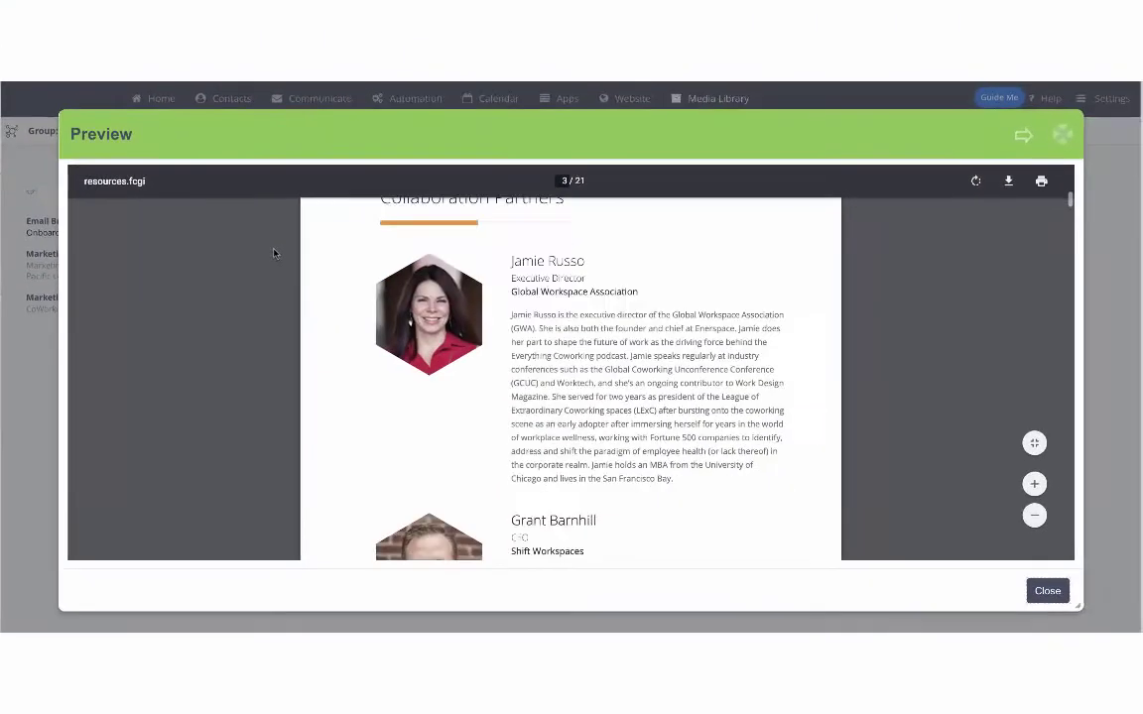
{"action": "scroll", "coordinate": [274, 254], "scroll_direction": "down", "scroll_amount": 5}
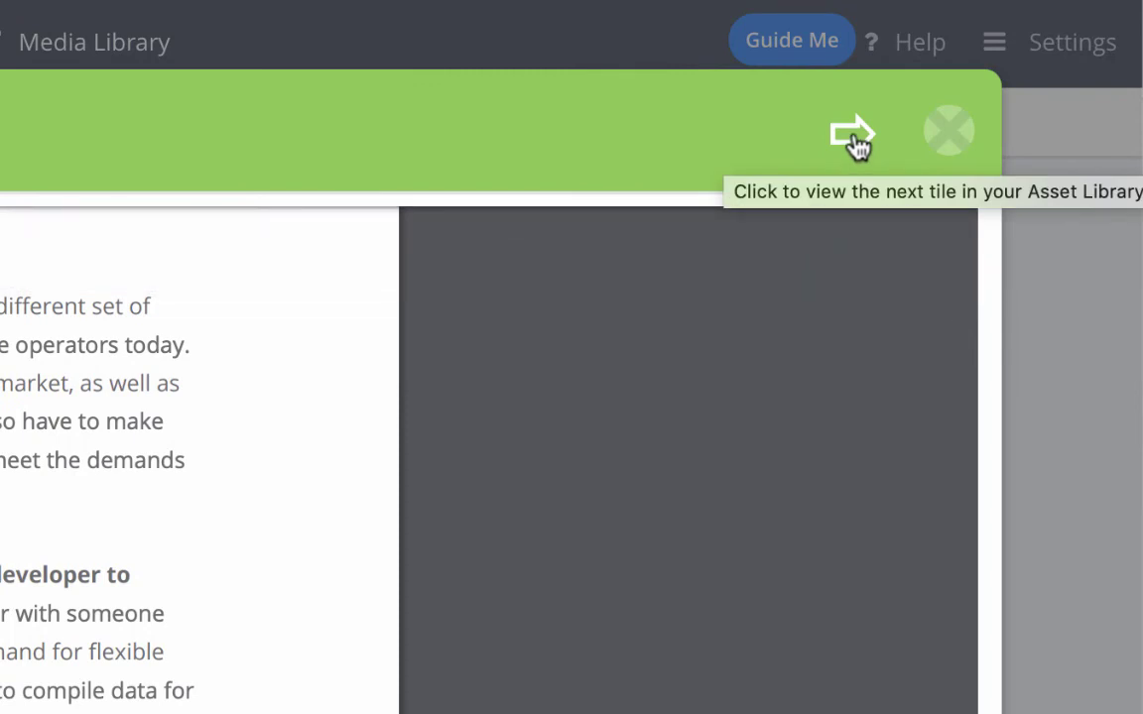
{"action": "left_click", "coordinate": [953, 133]}
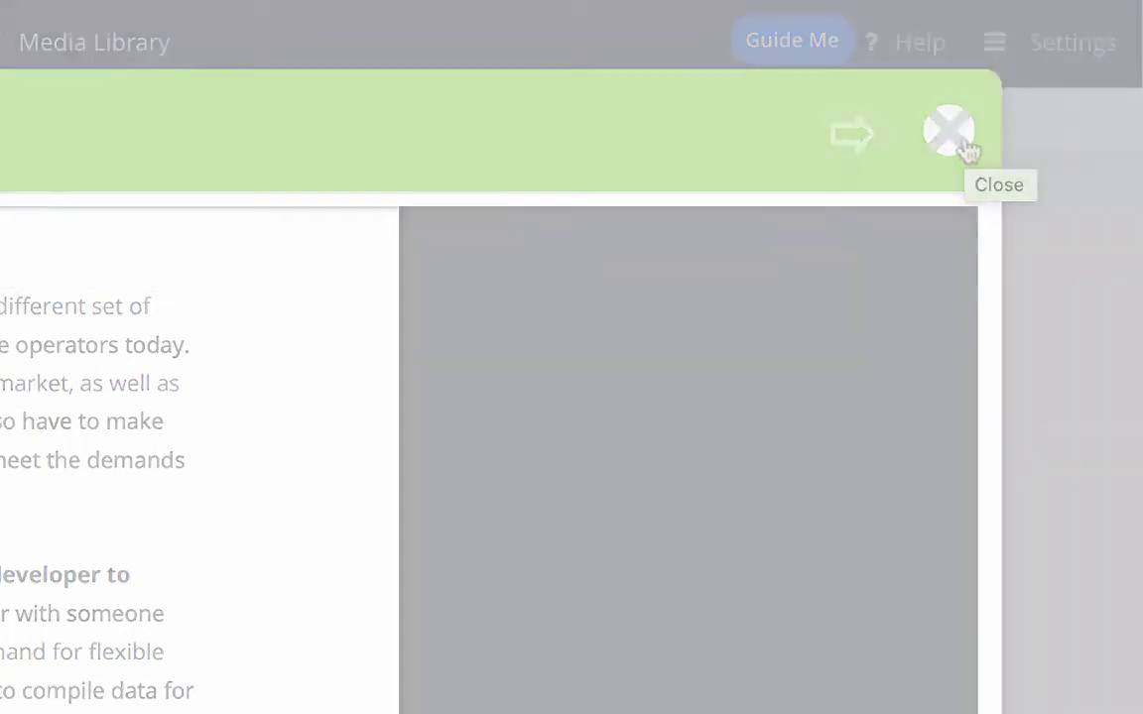